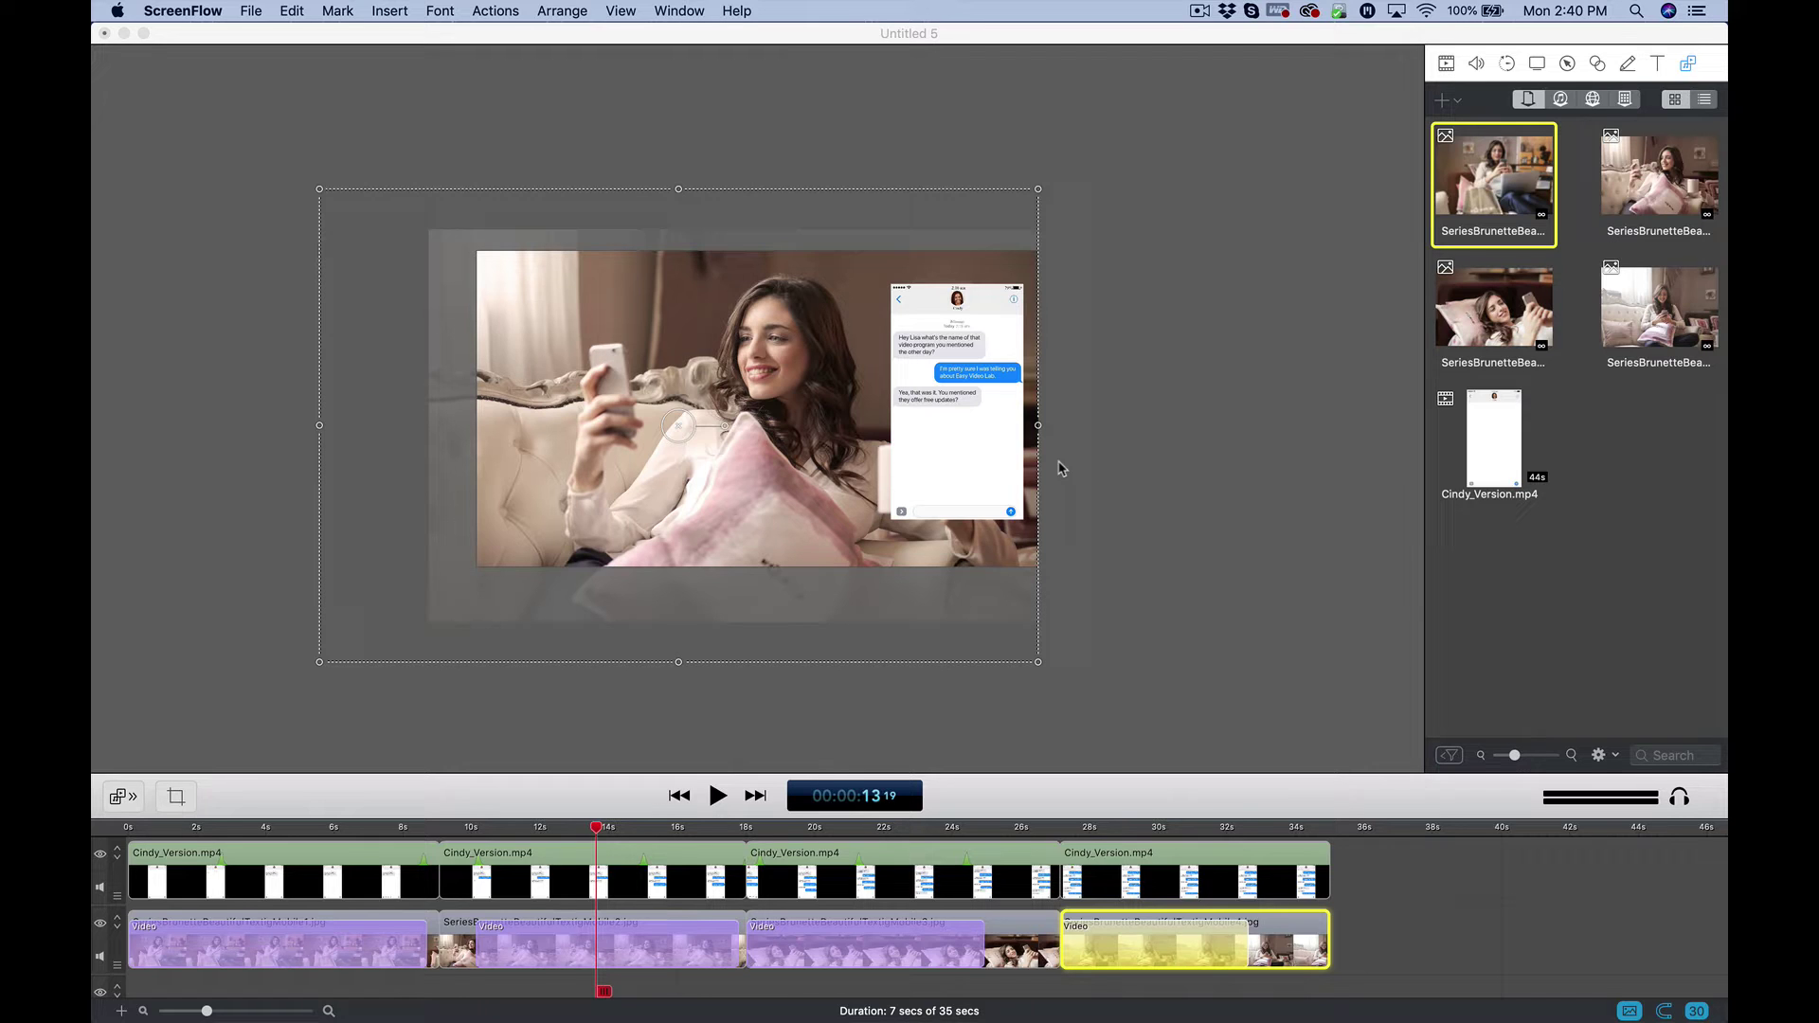
- Scrub the preview to 4, 14, 22 and 30 seconds, then back to the start
{"action": "left_click", "coordinate": [278, 830]}
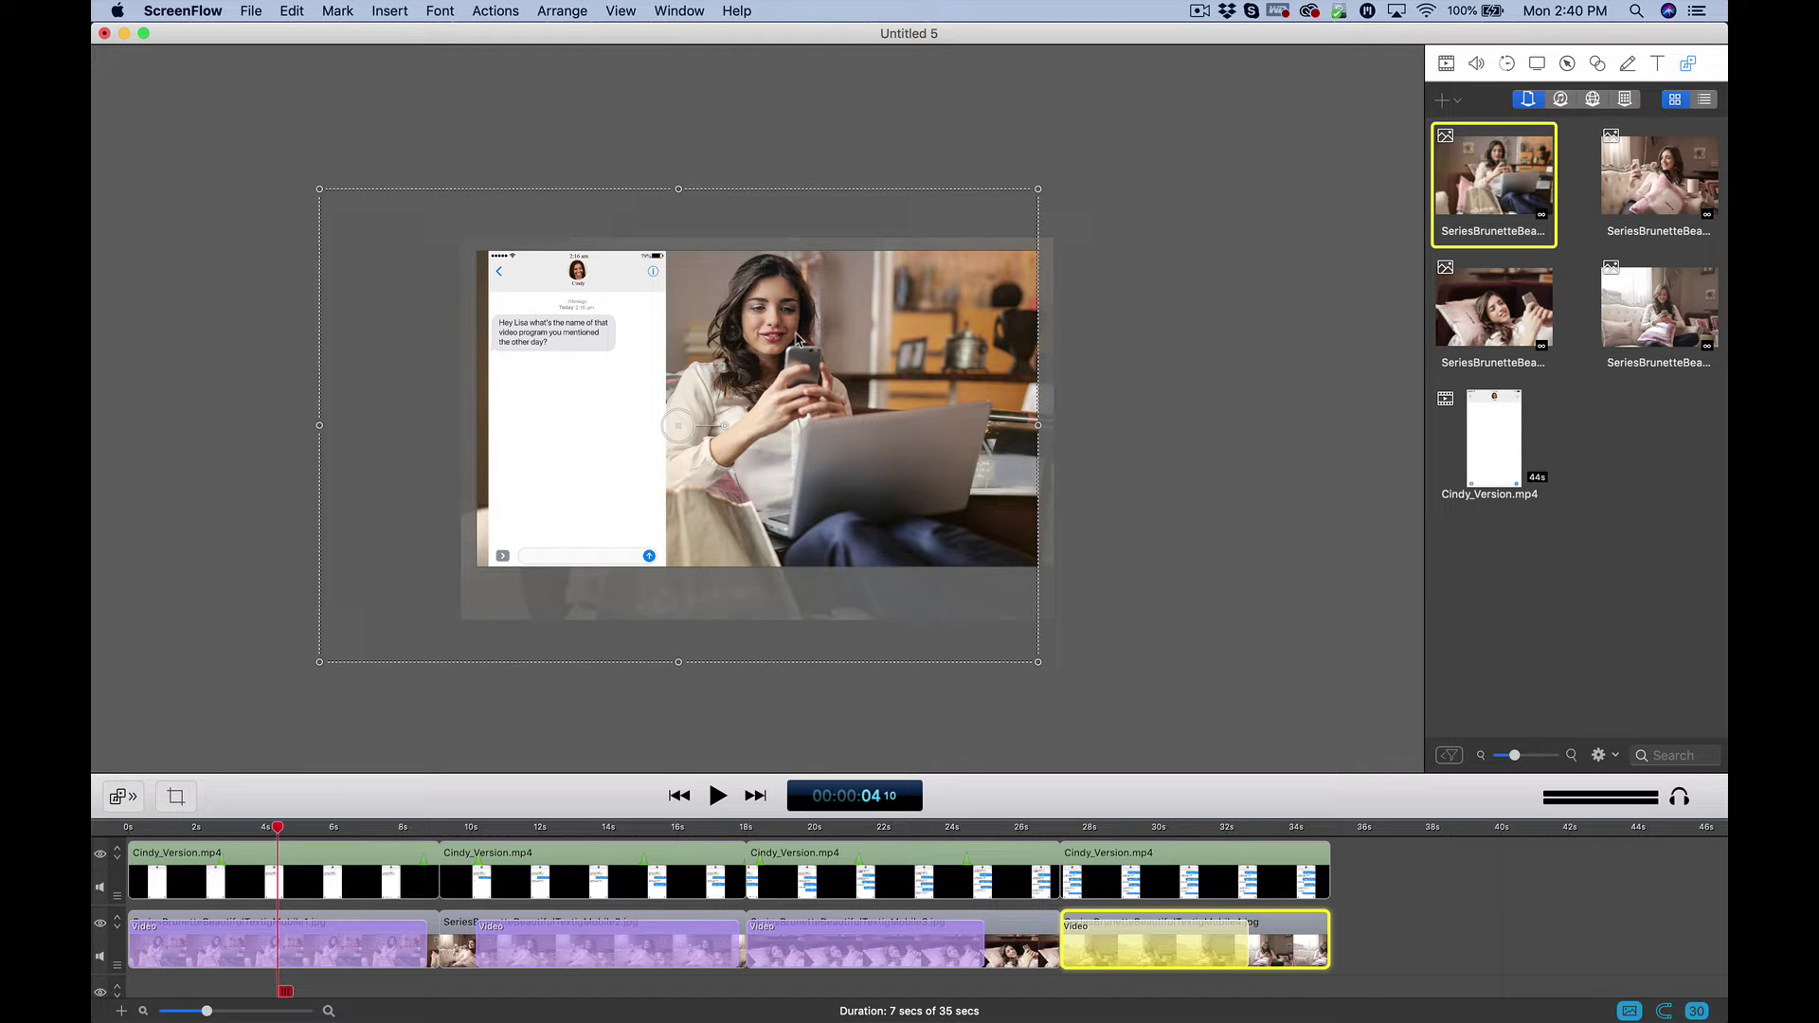
{"action": "left_click", "coordinate": [609, 829]}
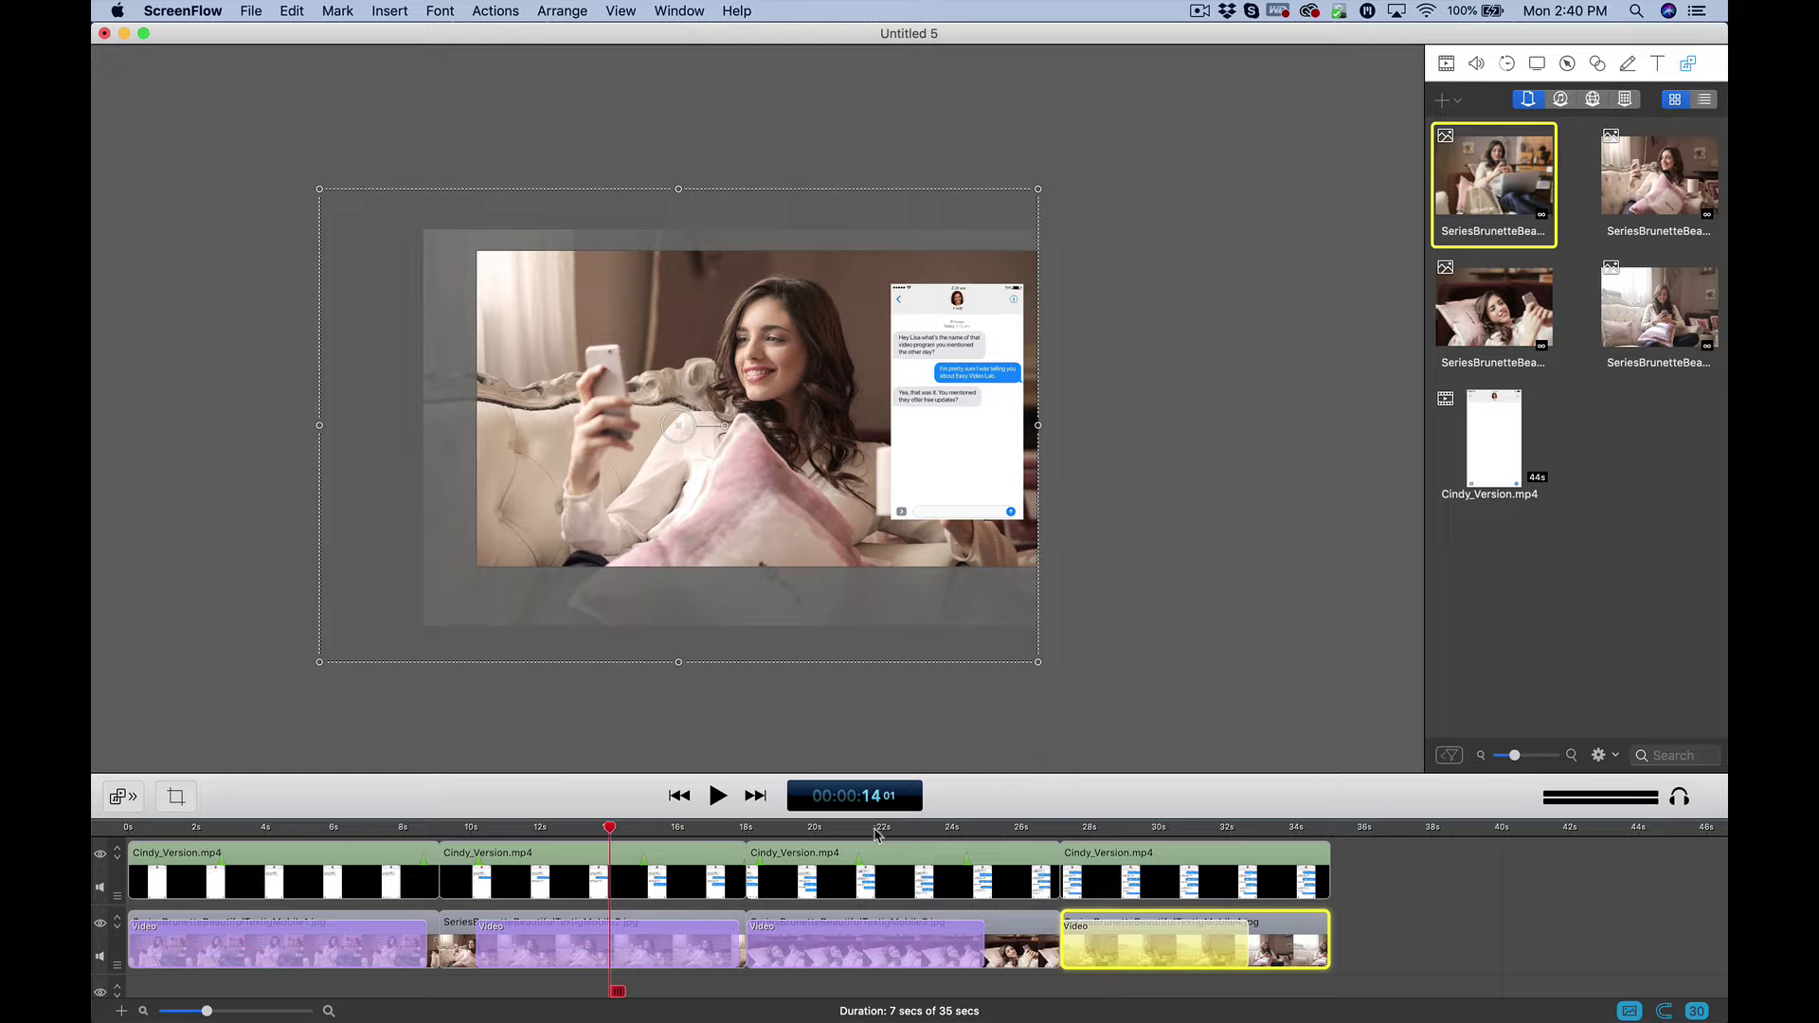
{"action": "left_click", "coordinate": [875, 829]}
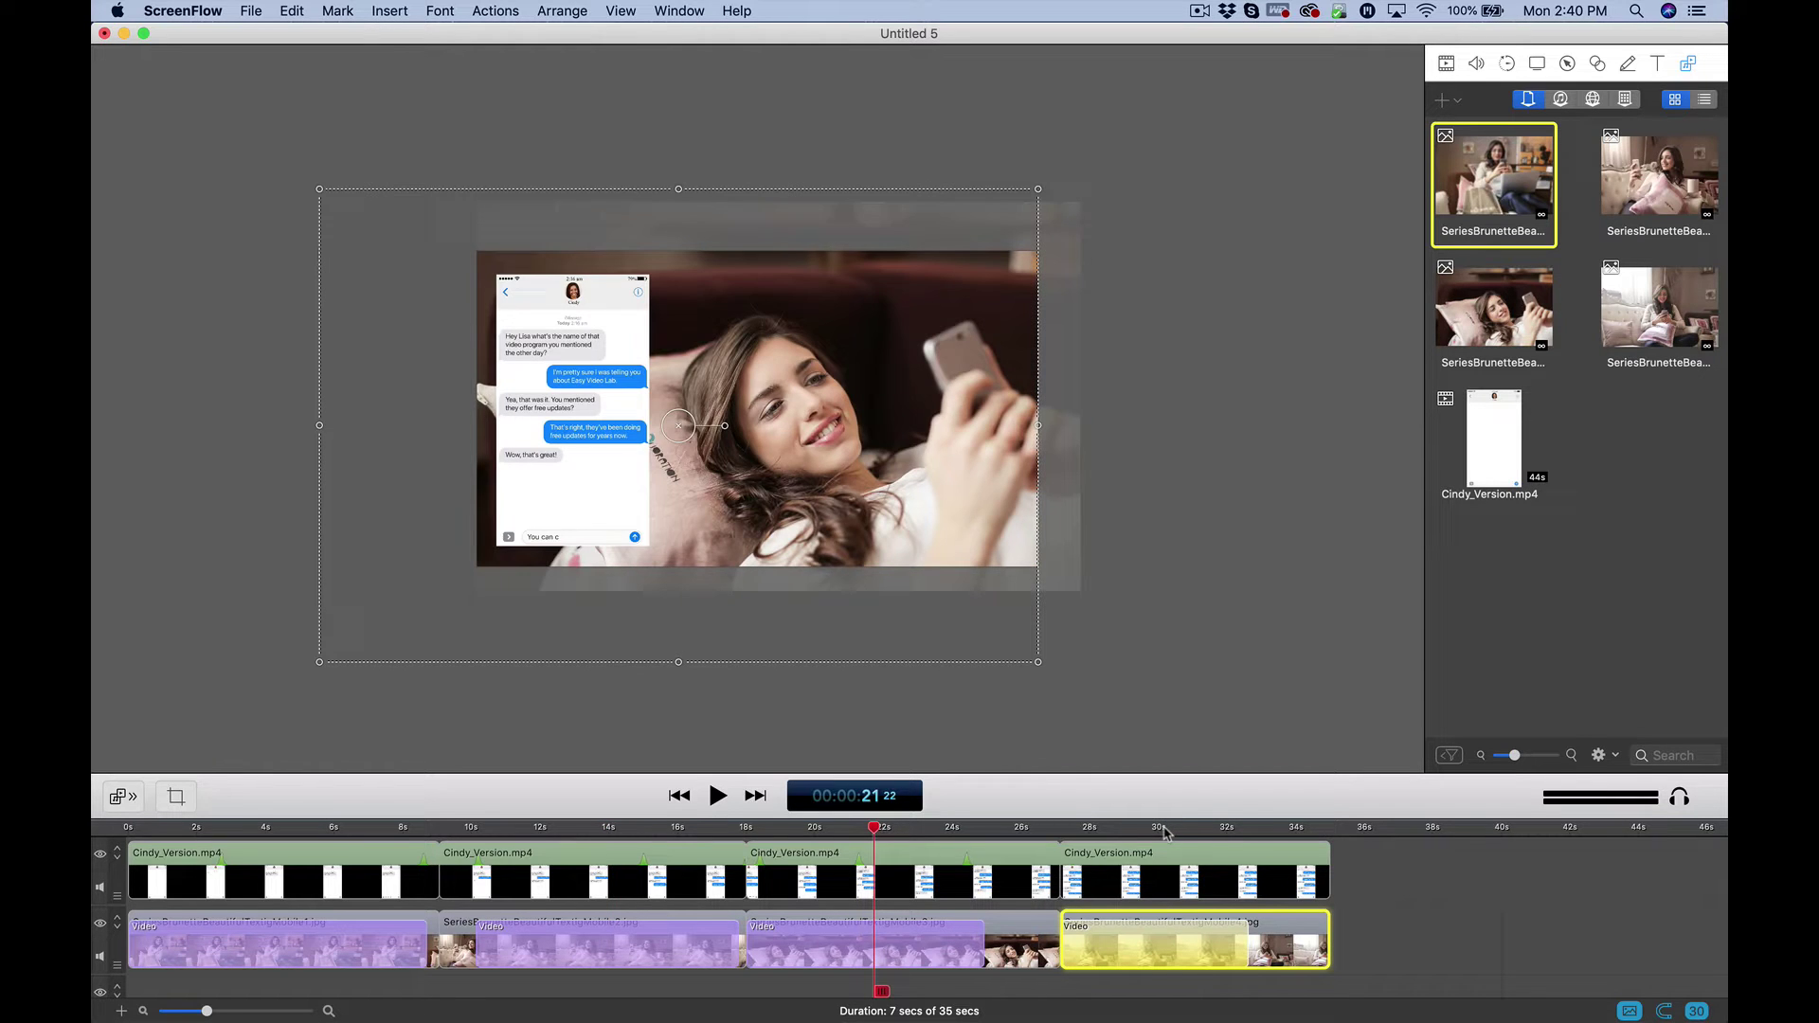
{"action": "left_click", "coordinate": [1165, 829]}
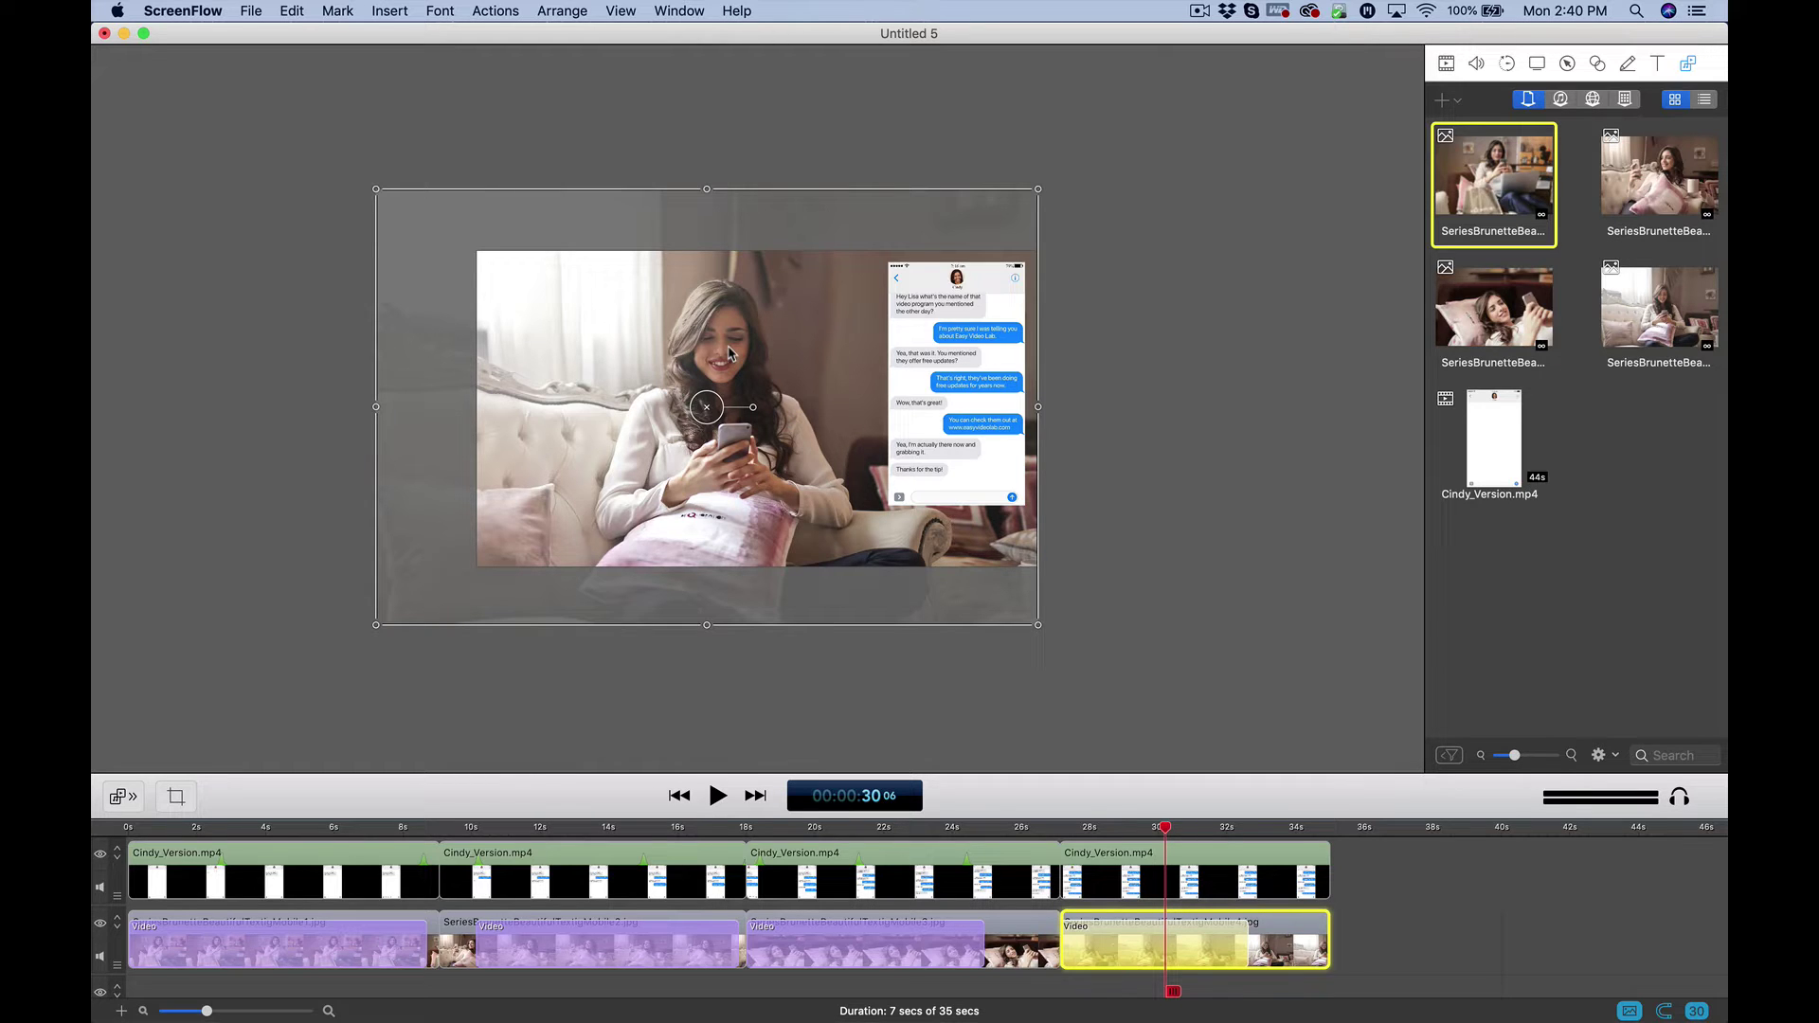
{"action": "left_click_drag", "start_coordinate": [184, 832], "coordinate": [121, 834]}
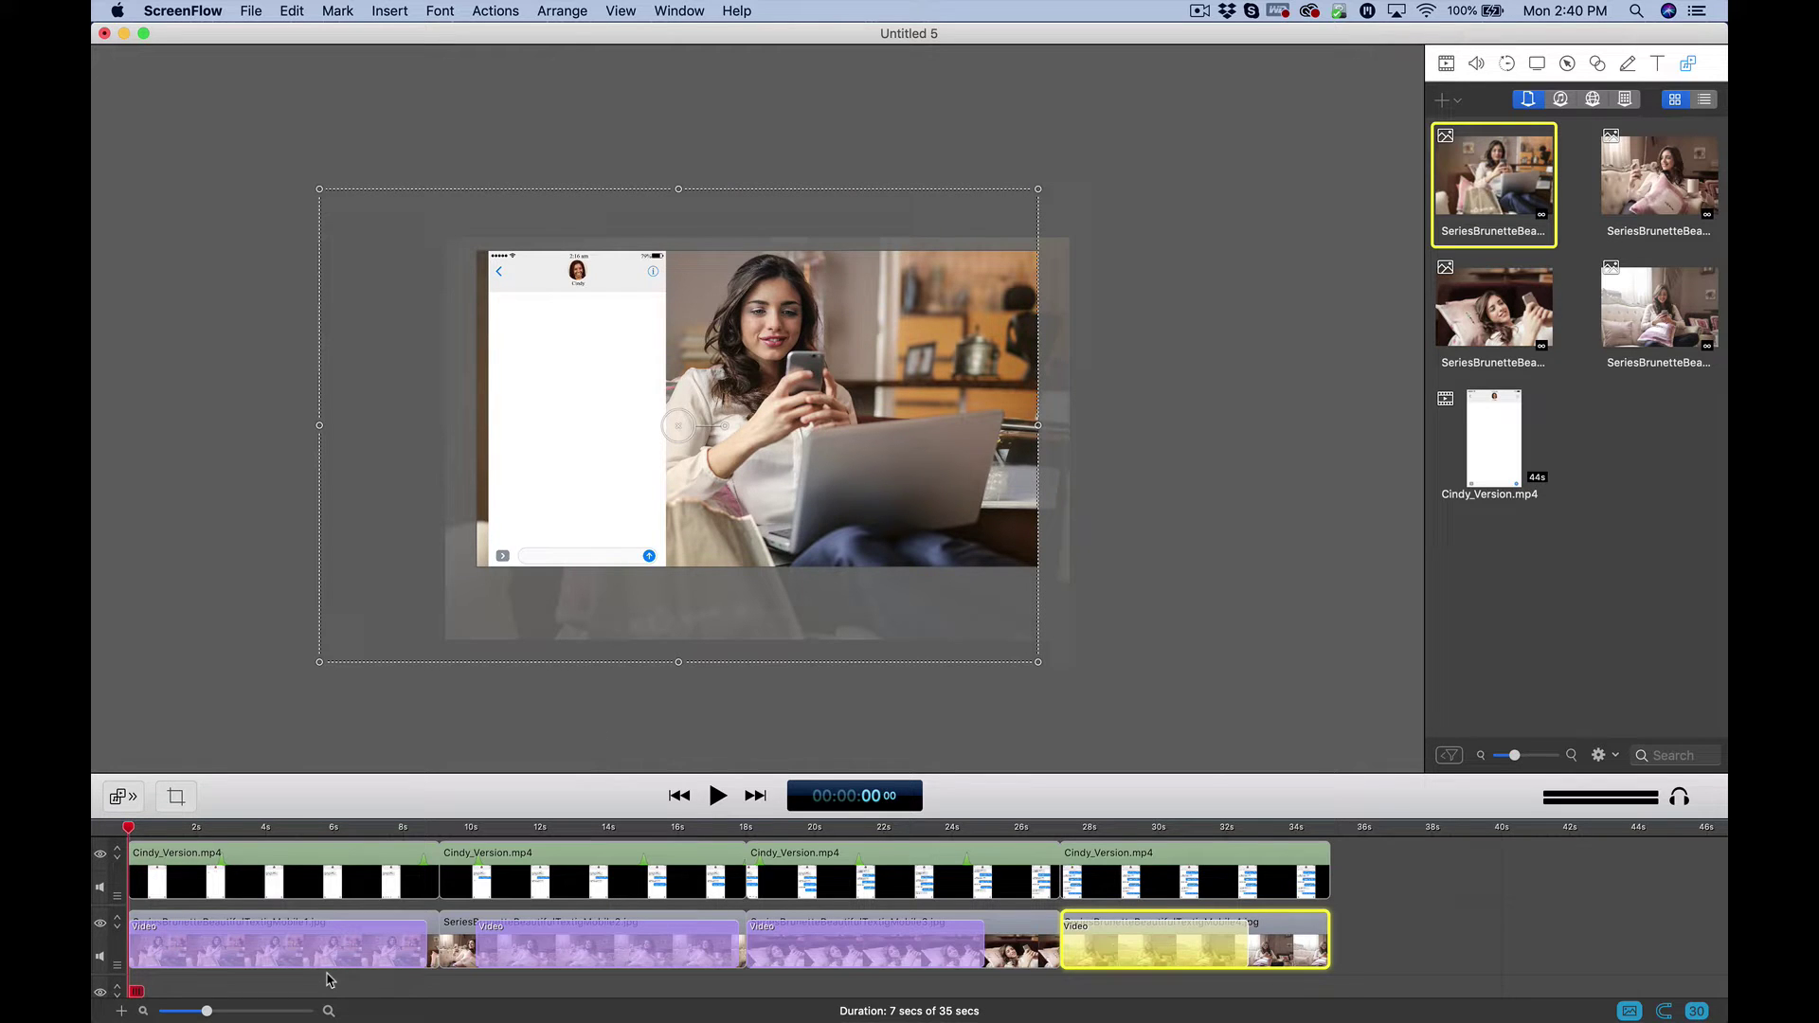
- Play the commercial from the beginning, pausing around 11 seconds and stopping near 26 seconds
{"action": "key", "text": "space"}
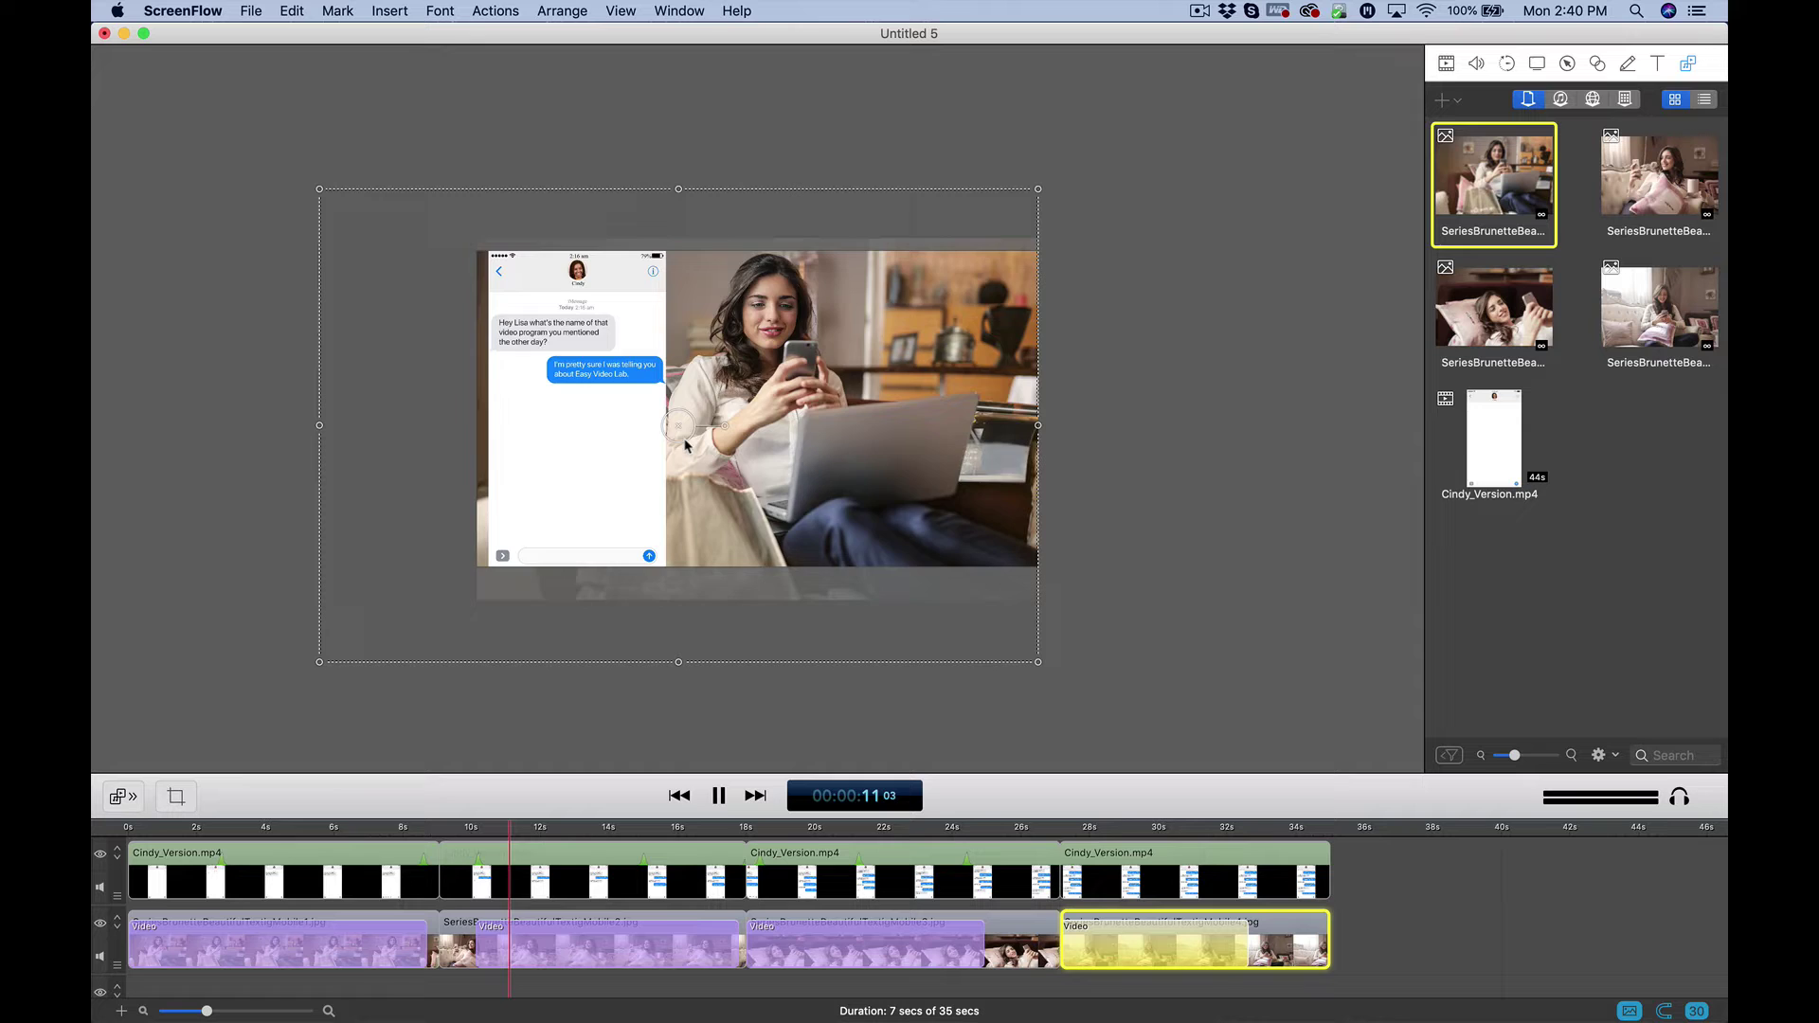
{"action": "key", "text": "space"}
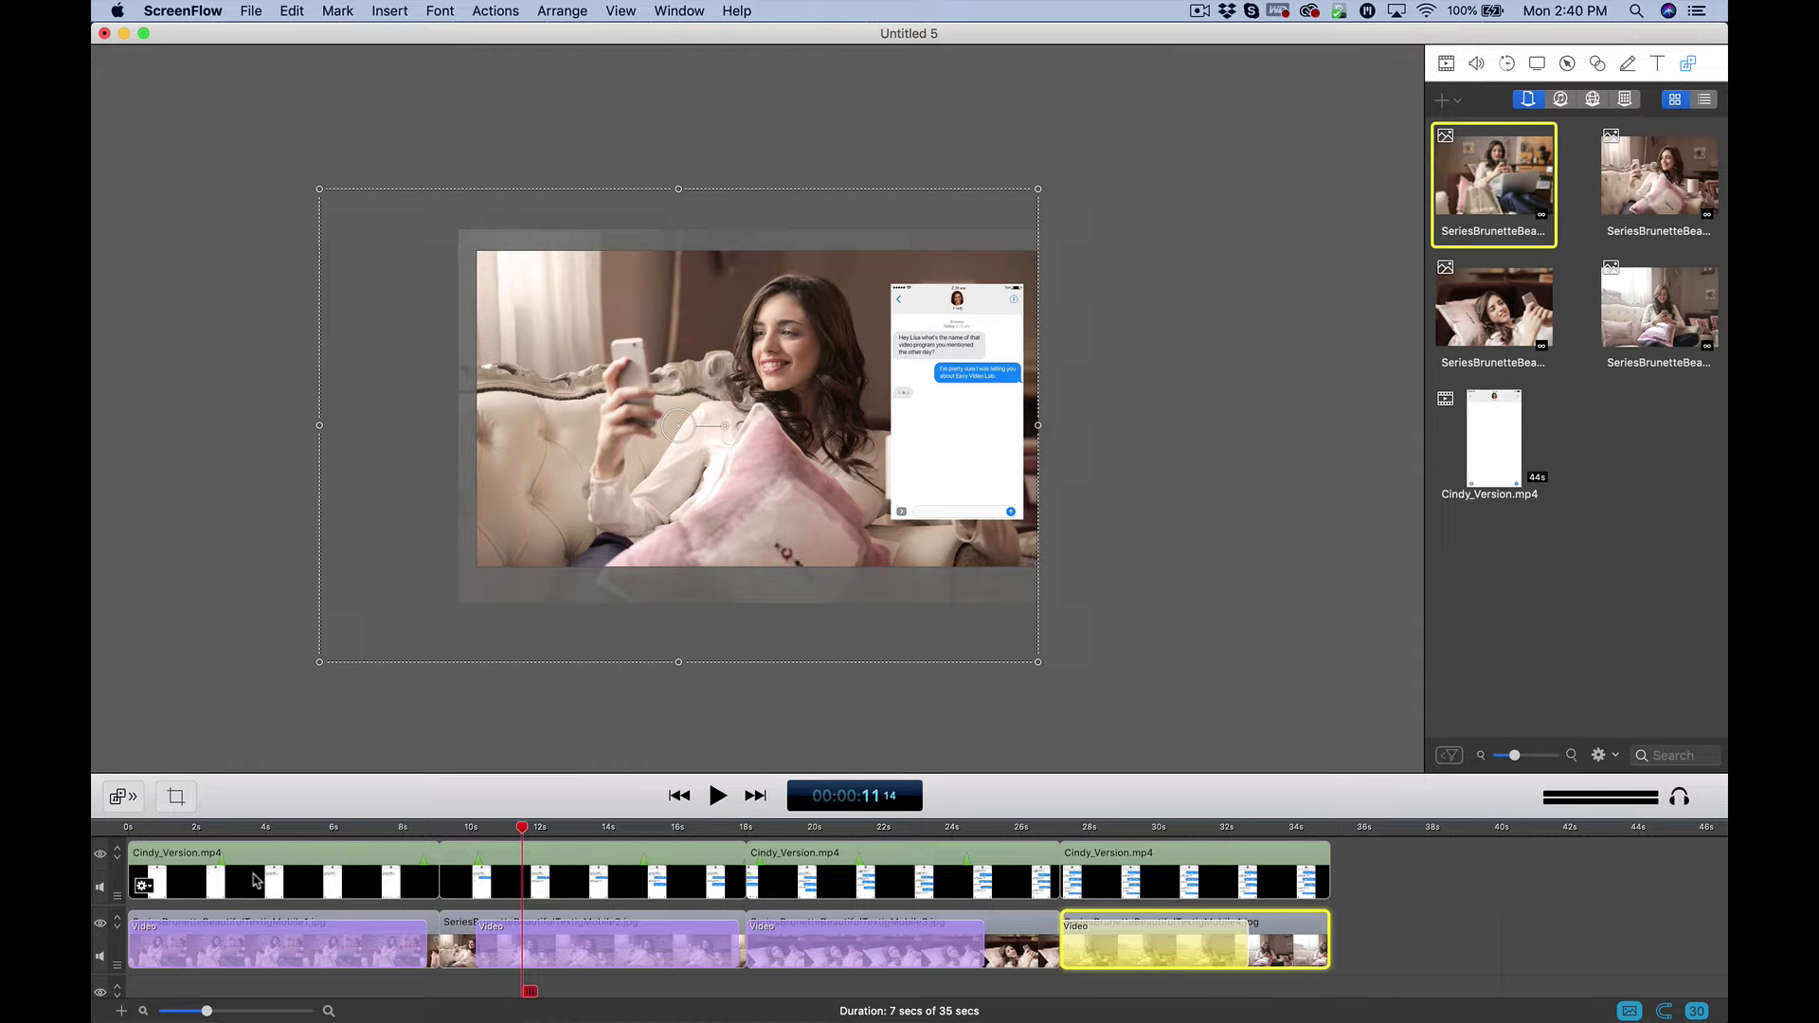
{"action": "key", "text": "space"}
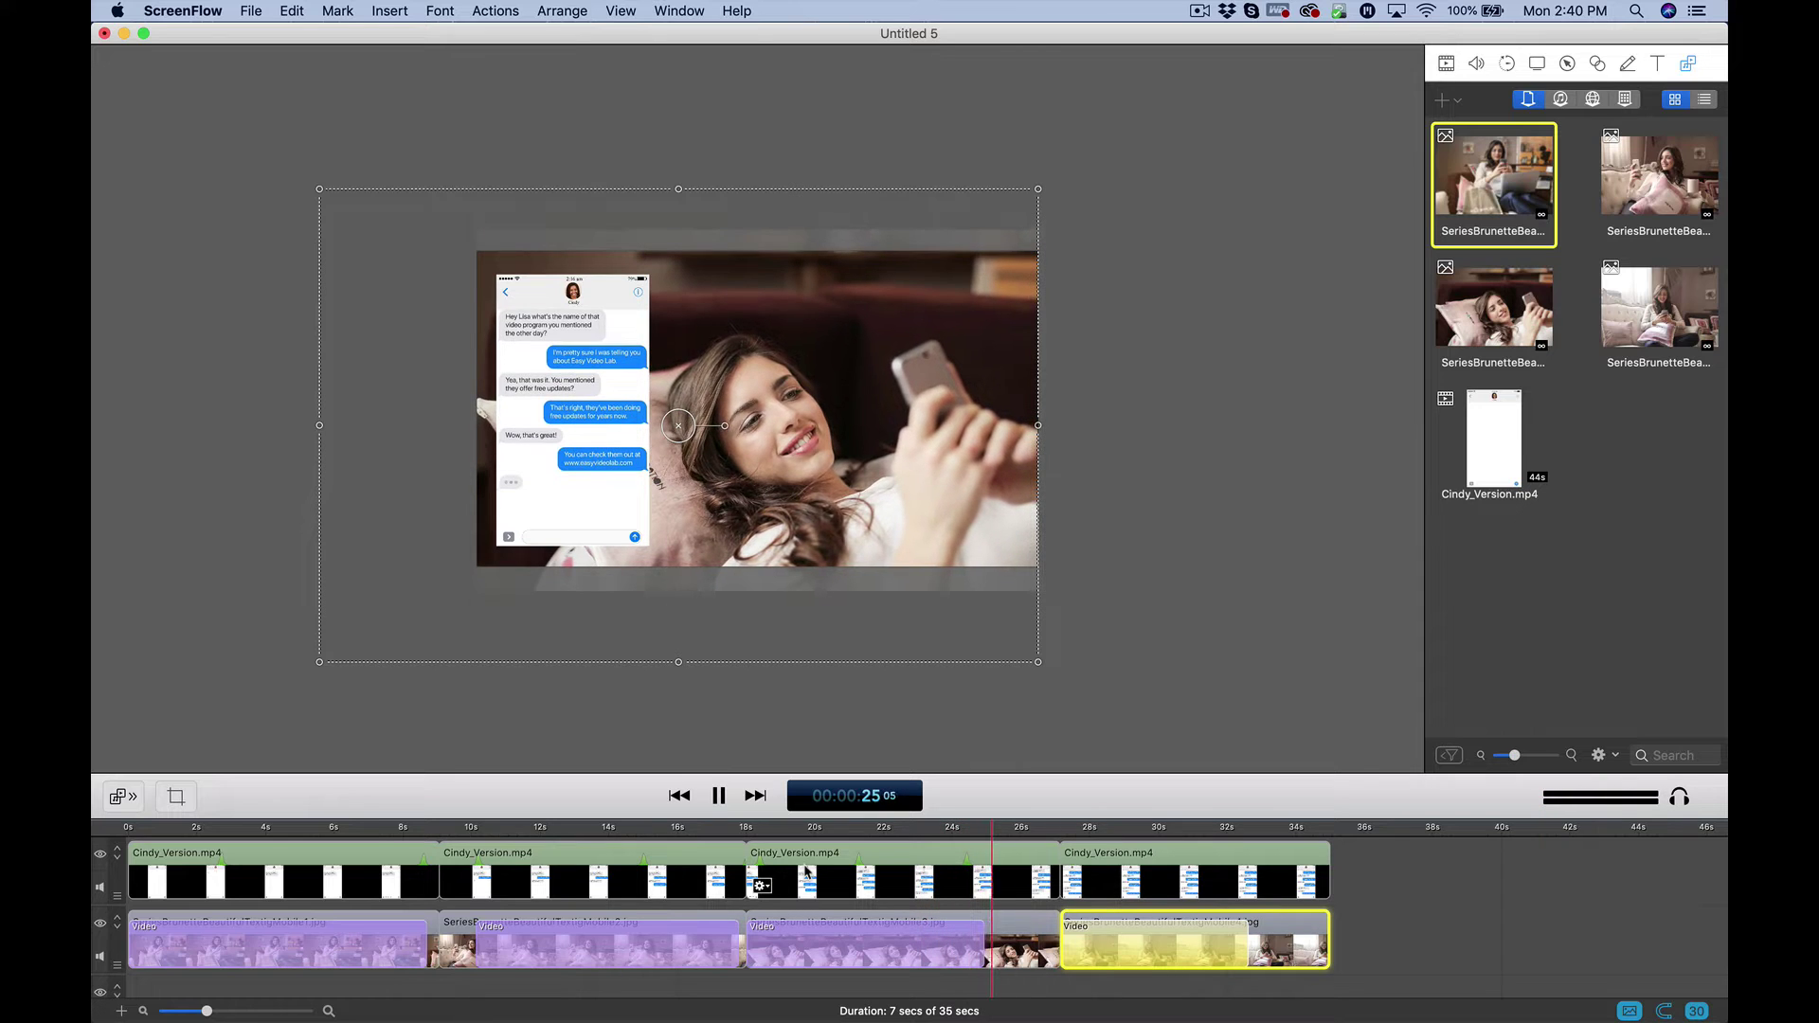
{"action": "key", "text": "space"}
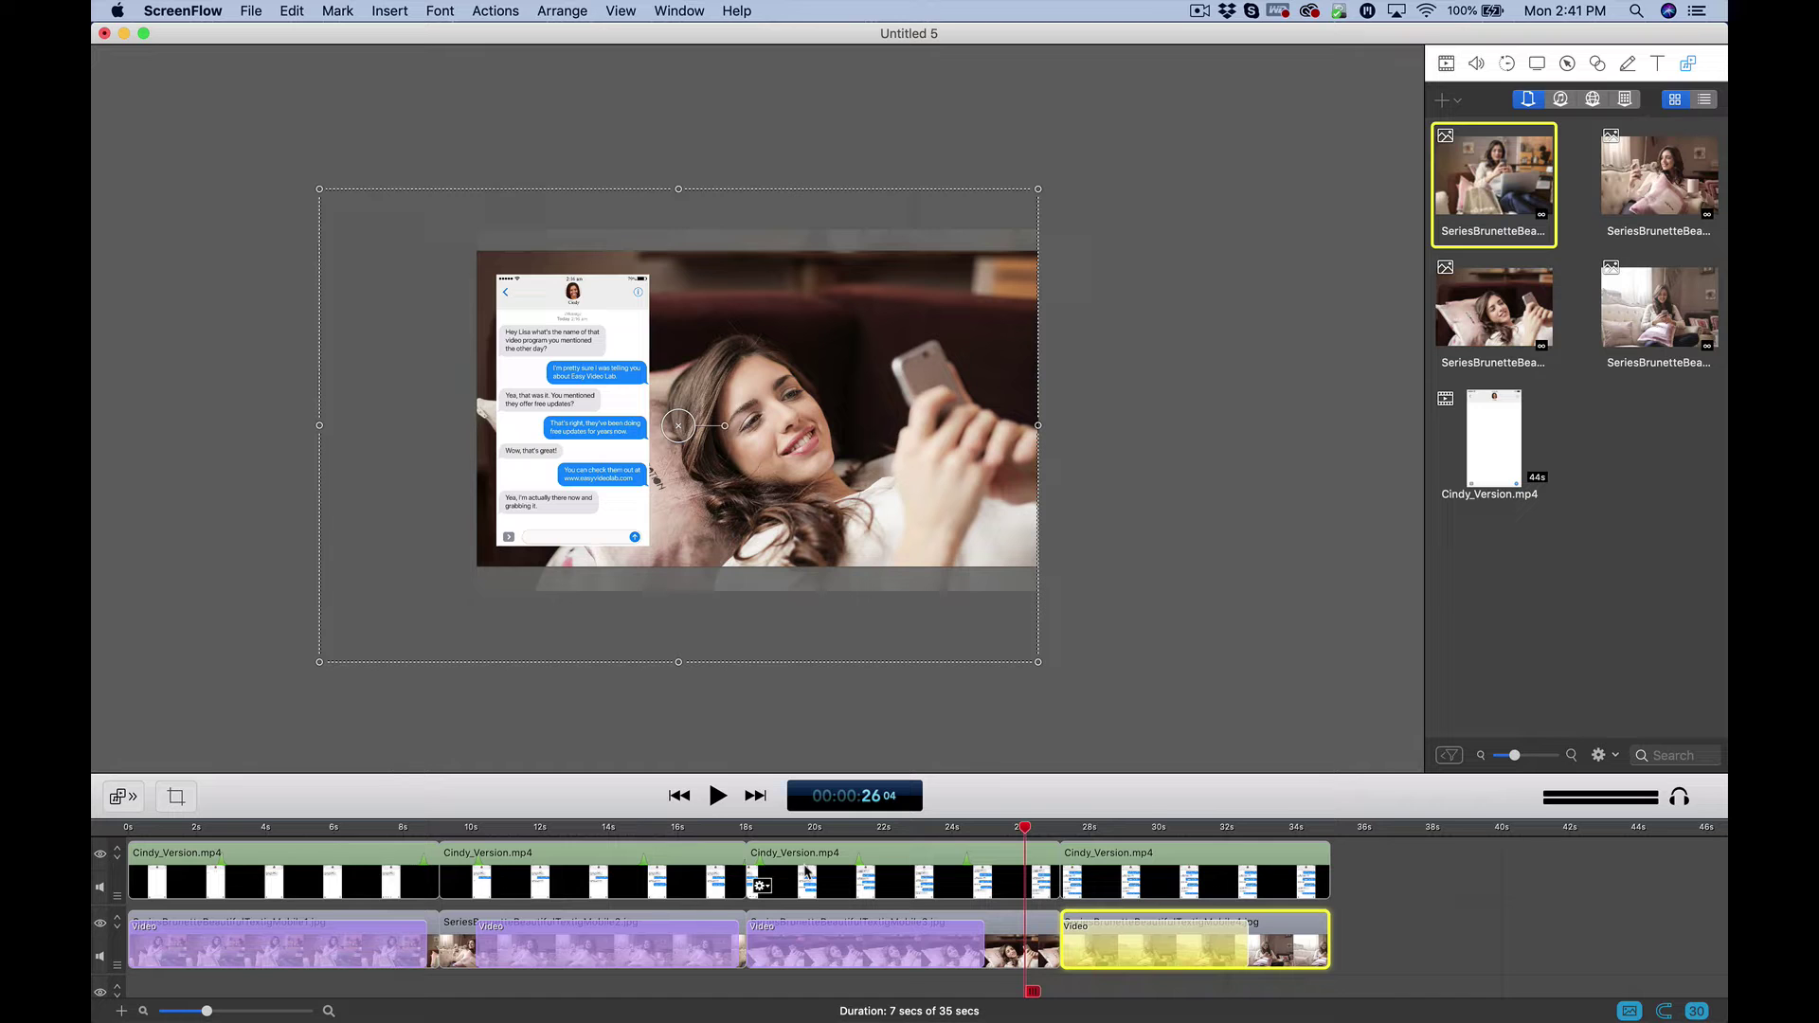
- Replay the last photo section to about 32 seconds, then return to 27 seconds
{"action": "left_click", "coordinate": [1089, 829]}
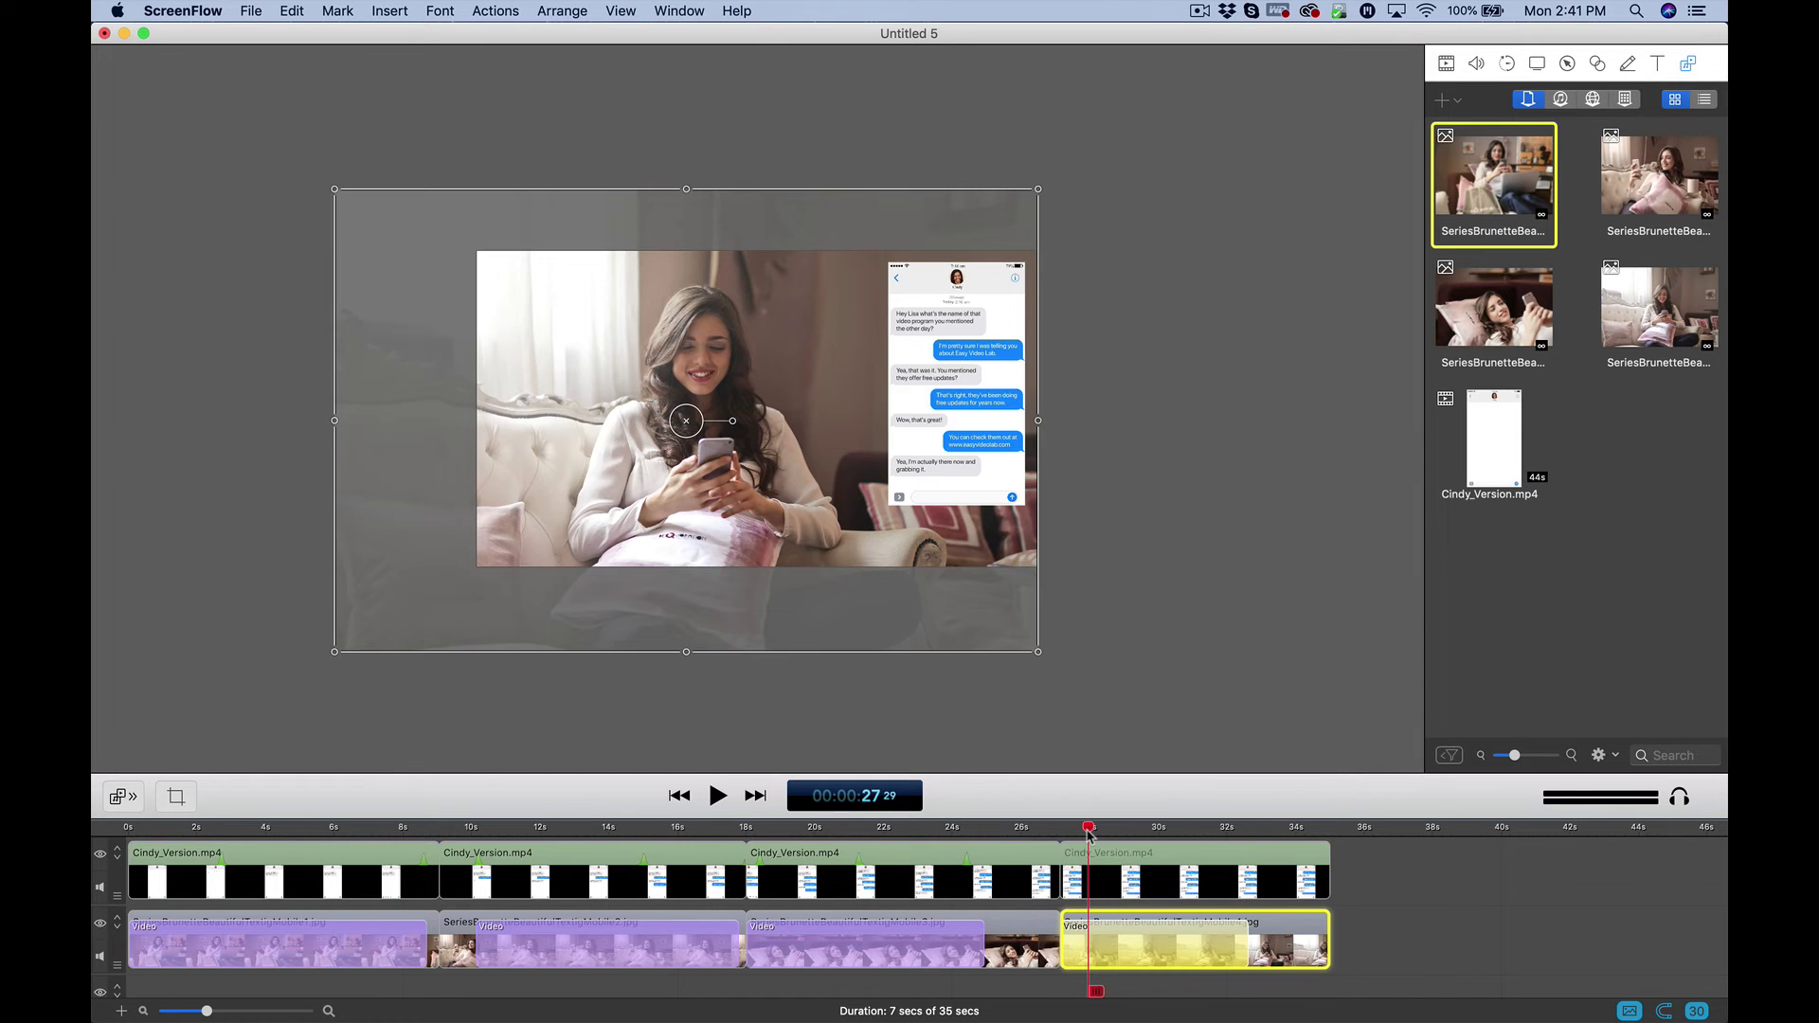
{"action": "key", "text": "space"}
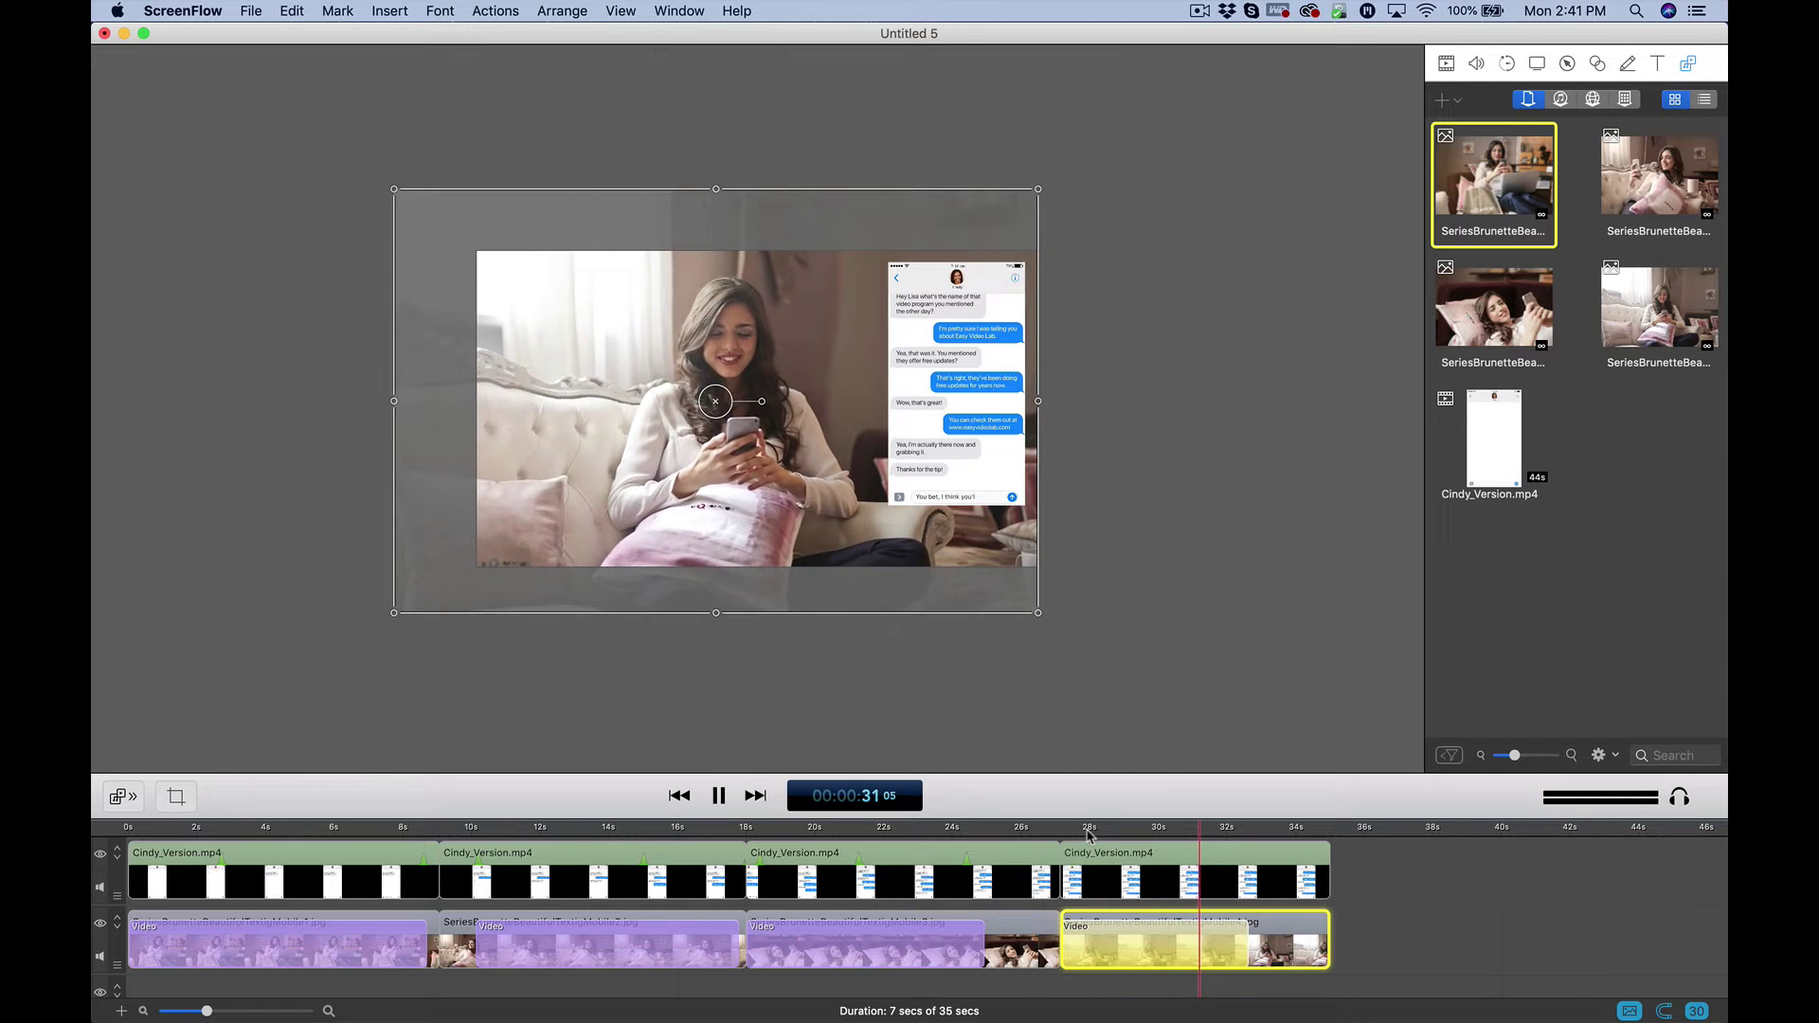
{"action": "key", "text": "space"}
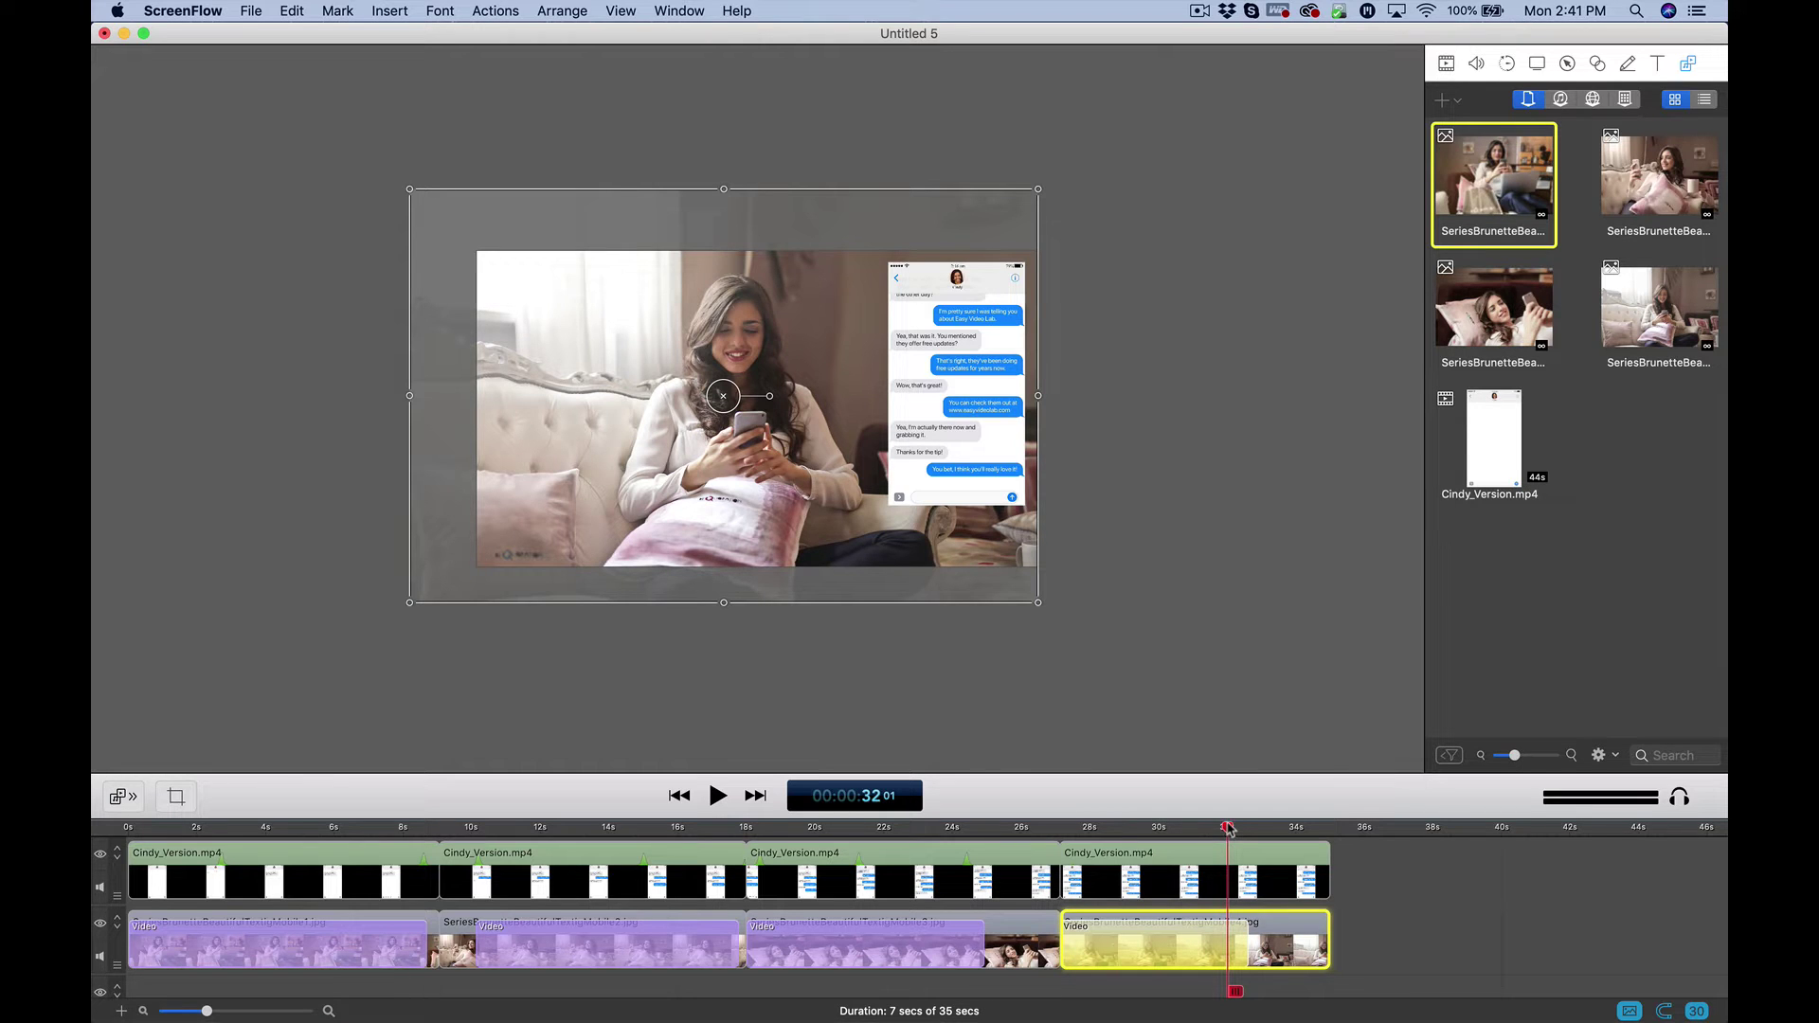
{"action": "left_click_drag", "start_coordinate": [1228, 827], "coordinate": [1061, 827]}
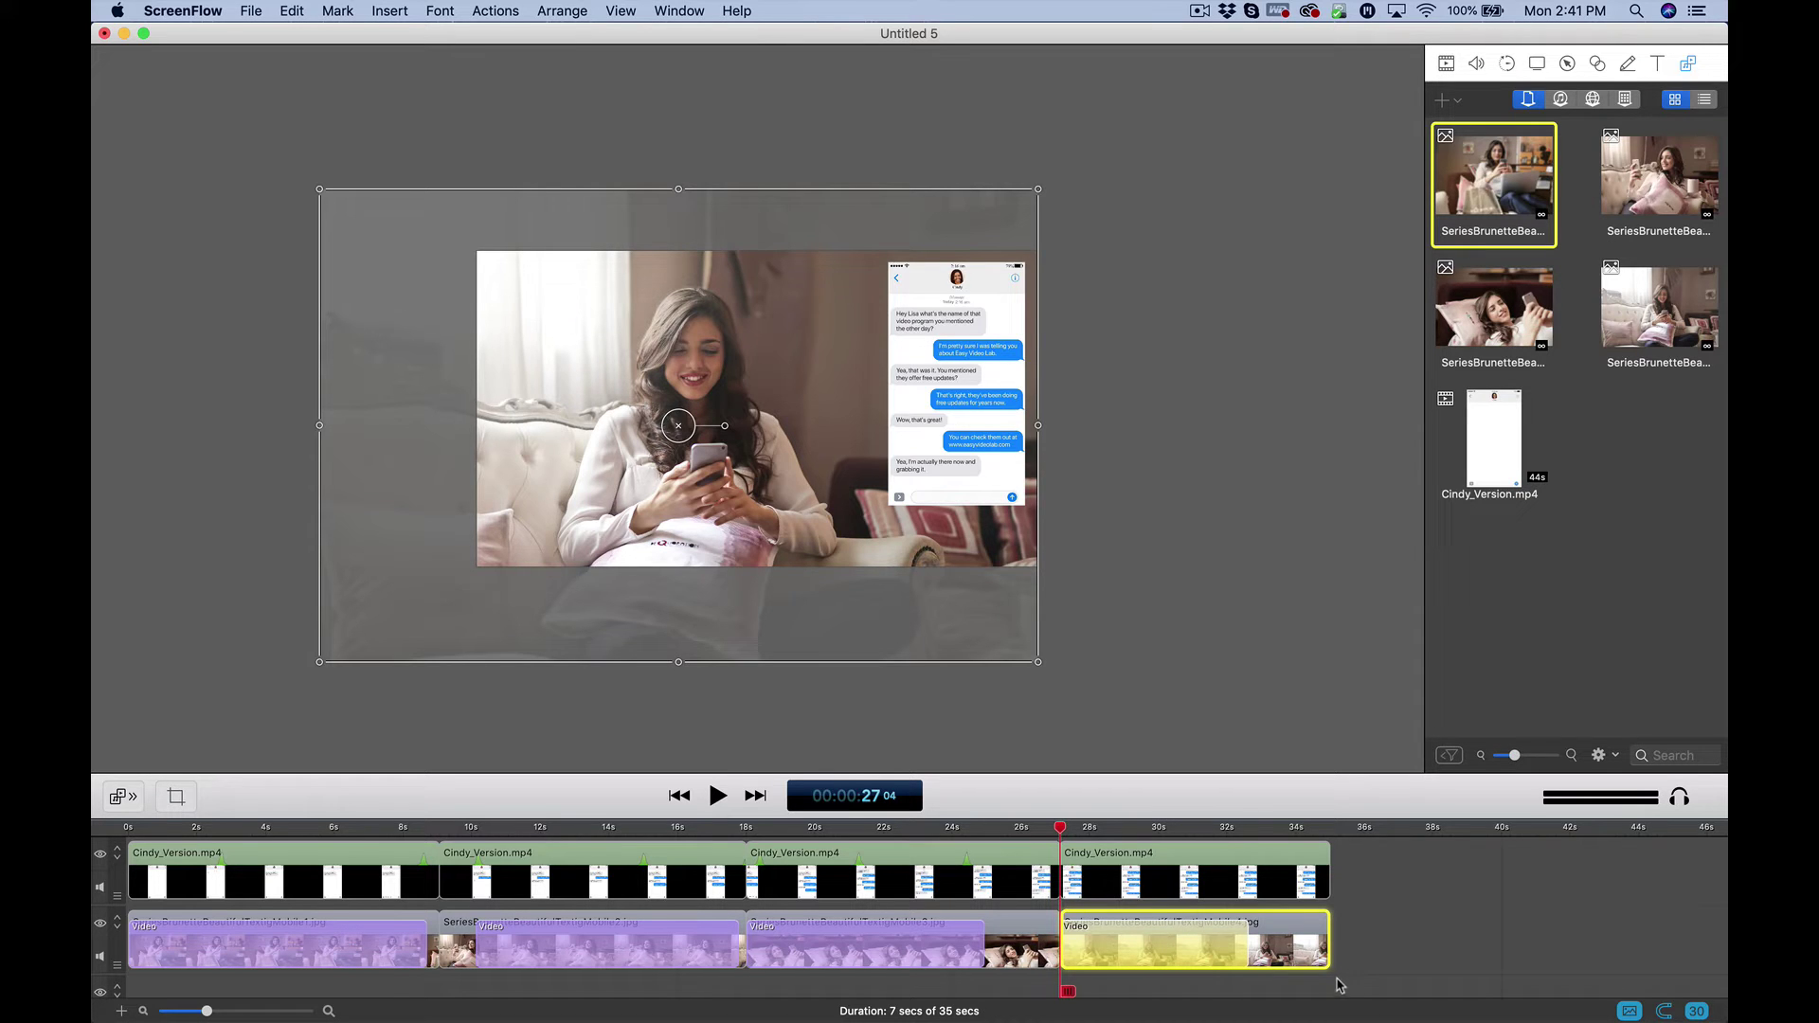
- Add a video action to the last couch photo clip via Actions > Add Video Action
{"action": "left_click", "coordinate": [1170, 945], "text": "super"}
{"action": "left_click", "coordinate": [1170, 958]}
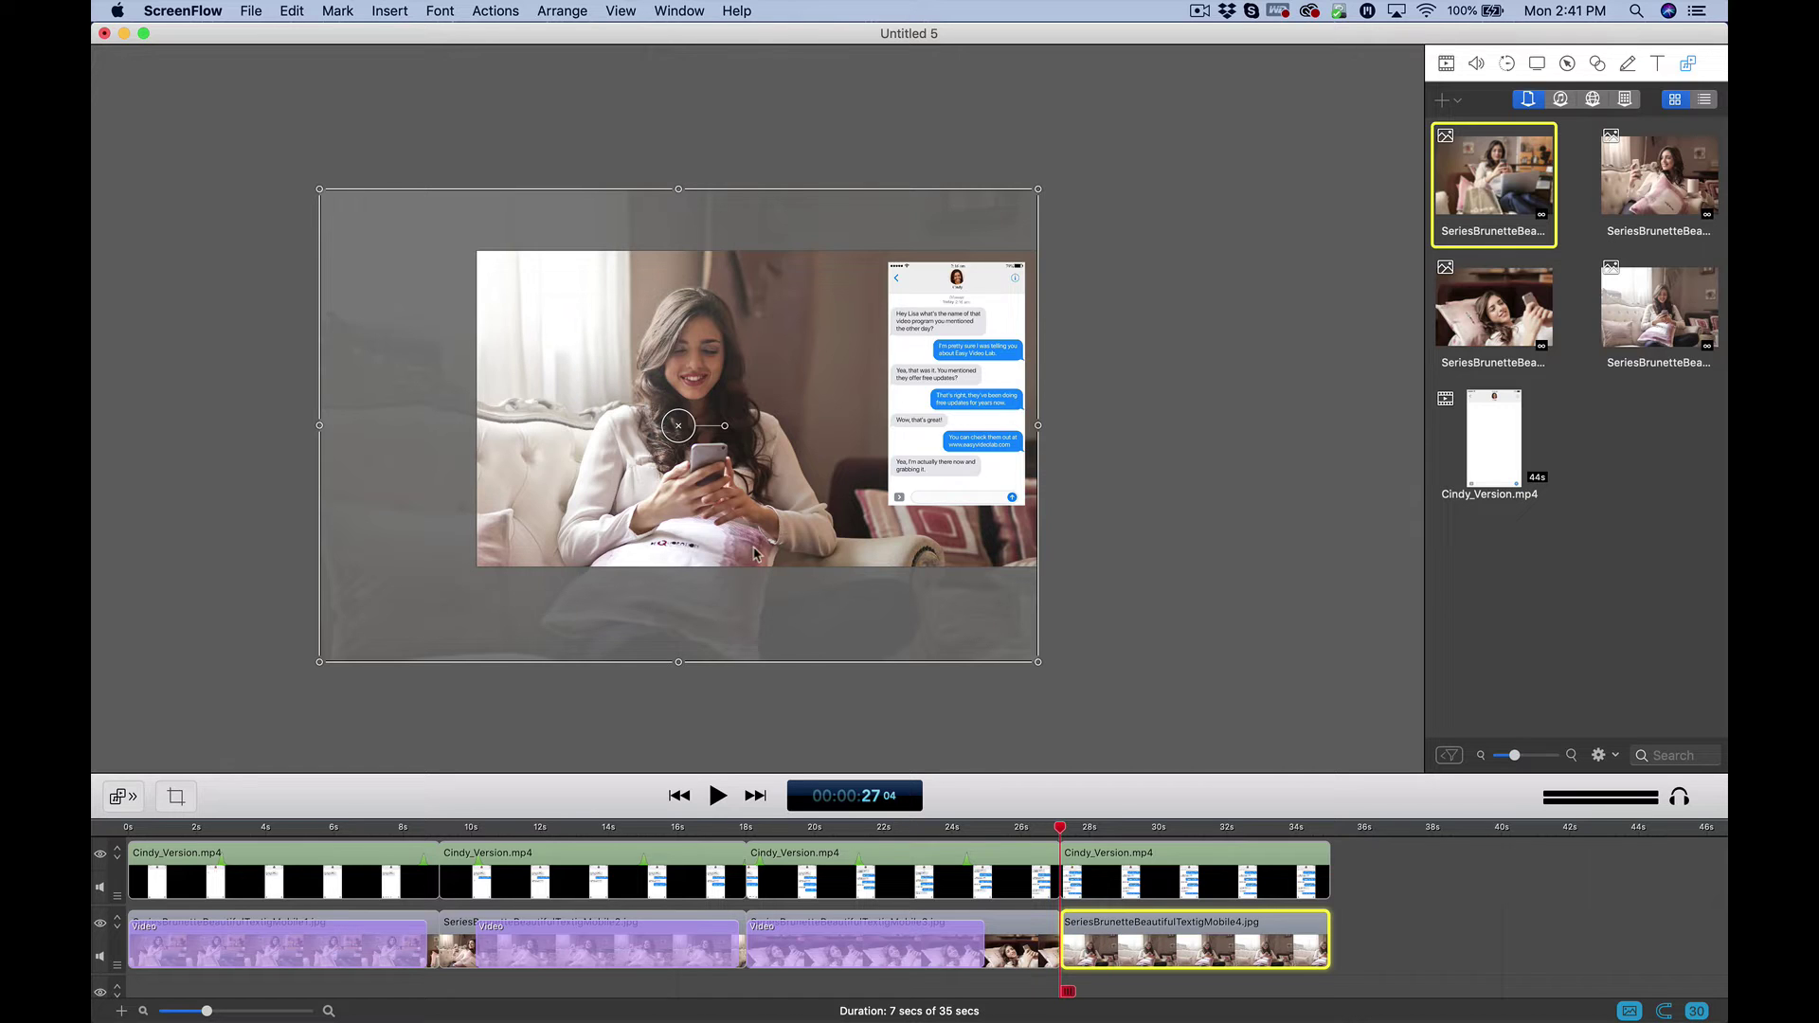
{"action": "mouse_move", "coordinate": [1098, 928]}
{"action": "left_click", "coordinate": [391, 12]}
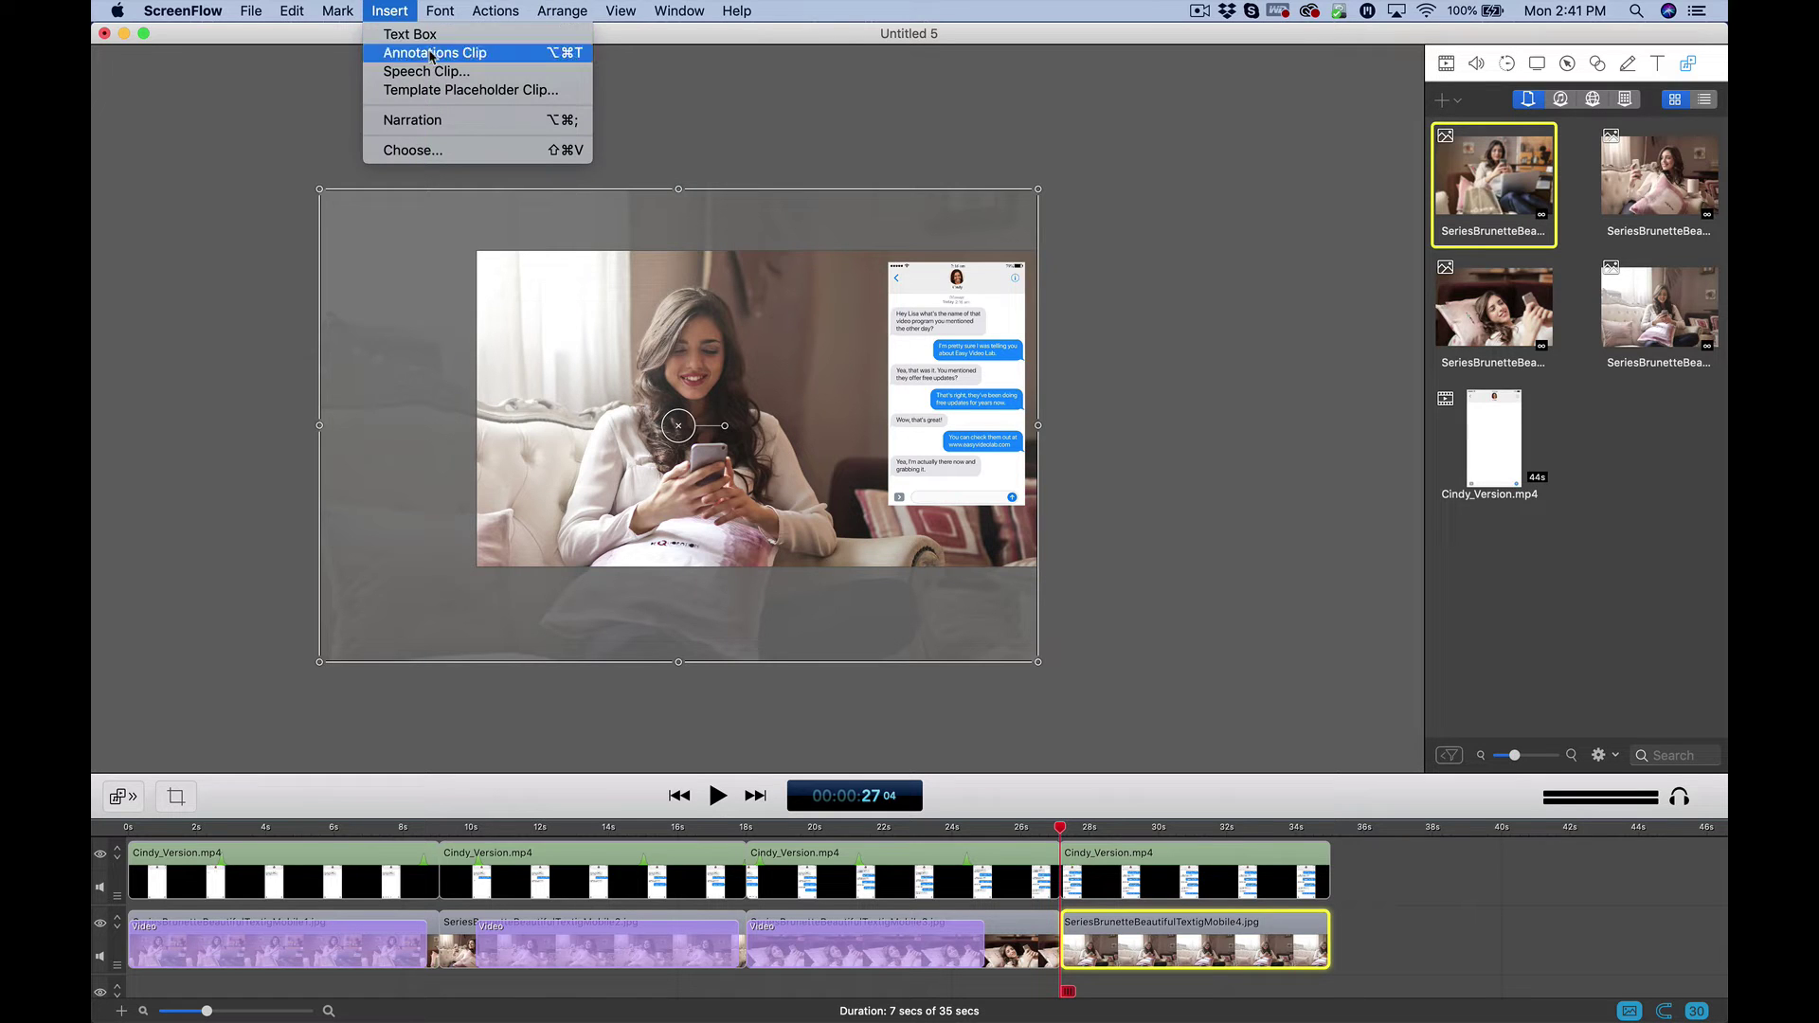
{"action": "mouse_move", "coordinate": [496, 12]}
{"action": "left_click", "coordinate": [522, 46]}
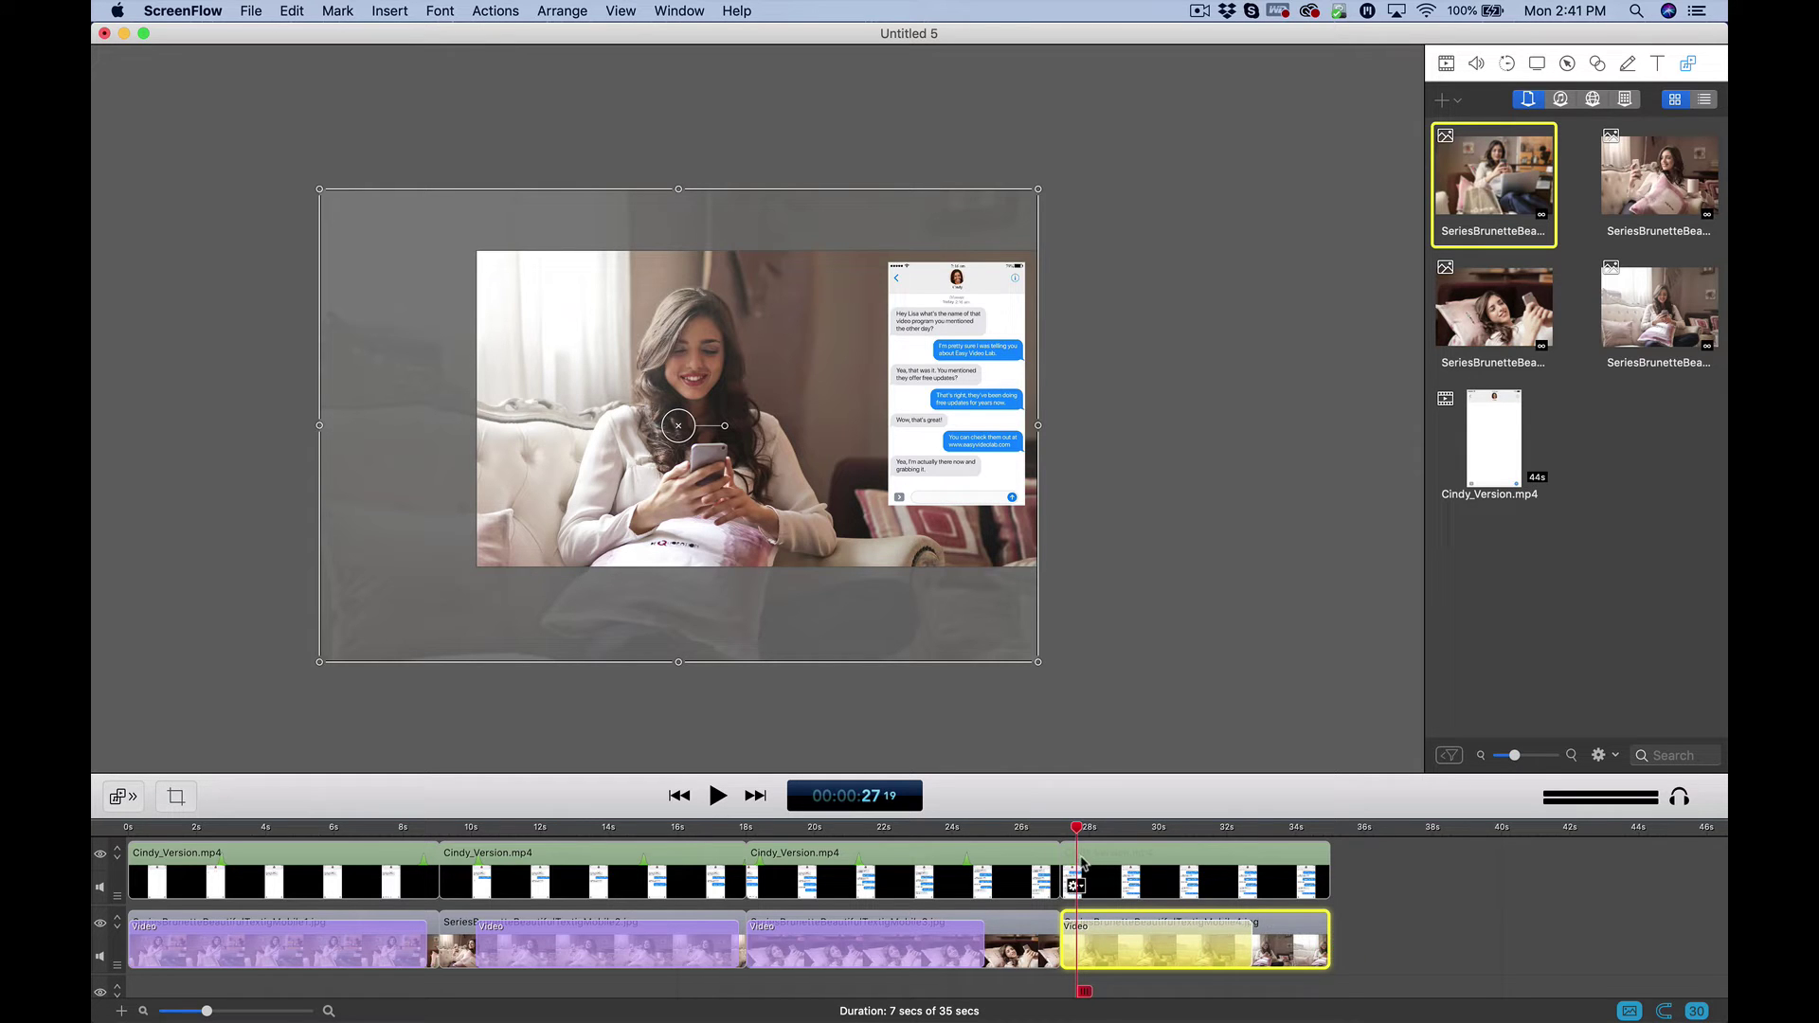
- Shrink the canvas framing at the action's start so the photo zooms in, then preview it
{"action": "left_click", "coordinate": [1062, 830]}
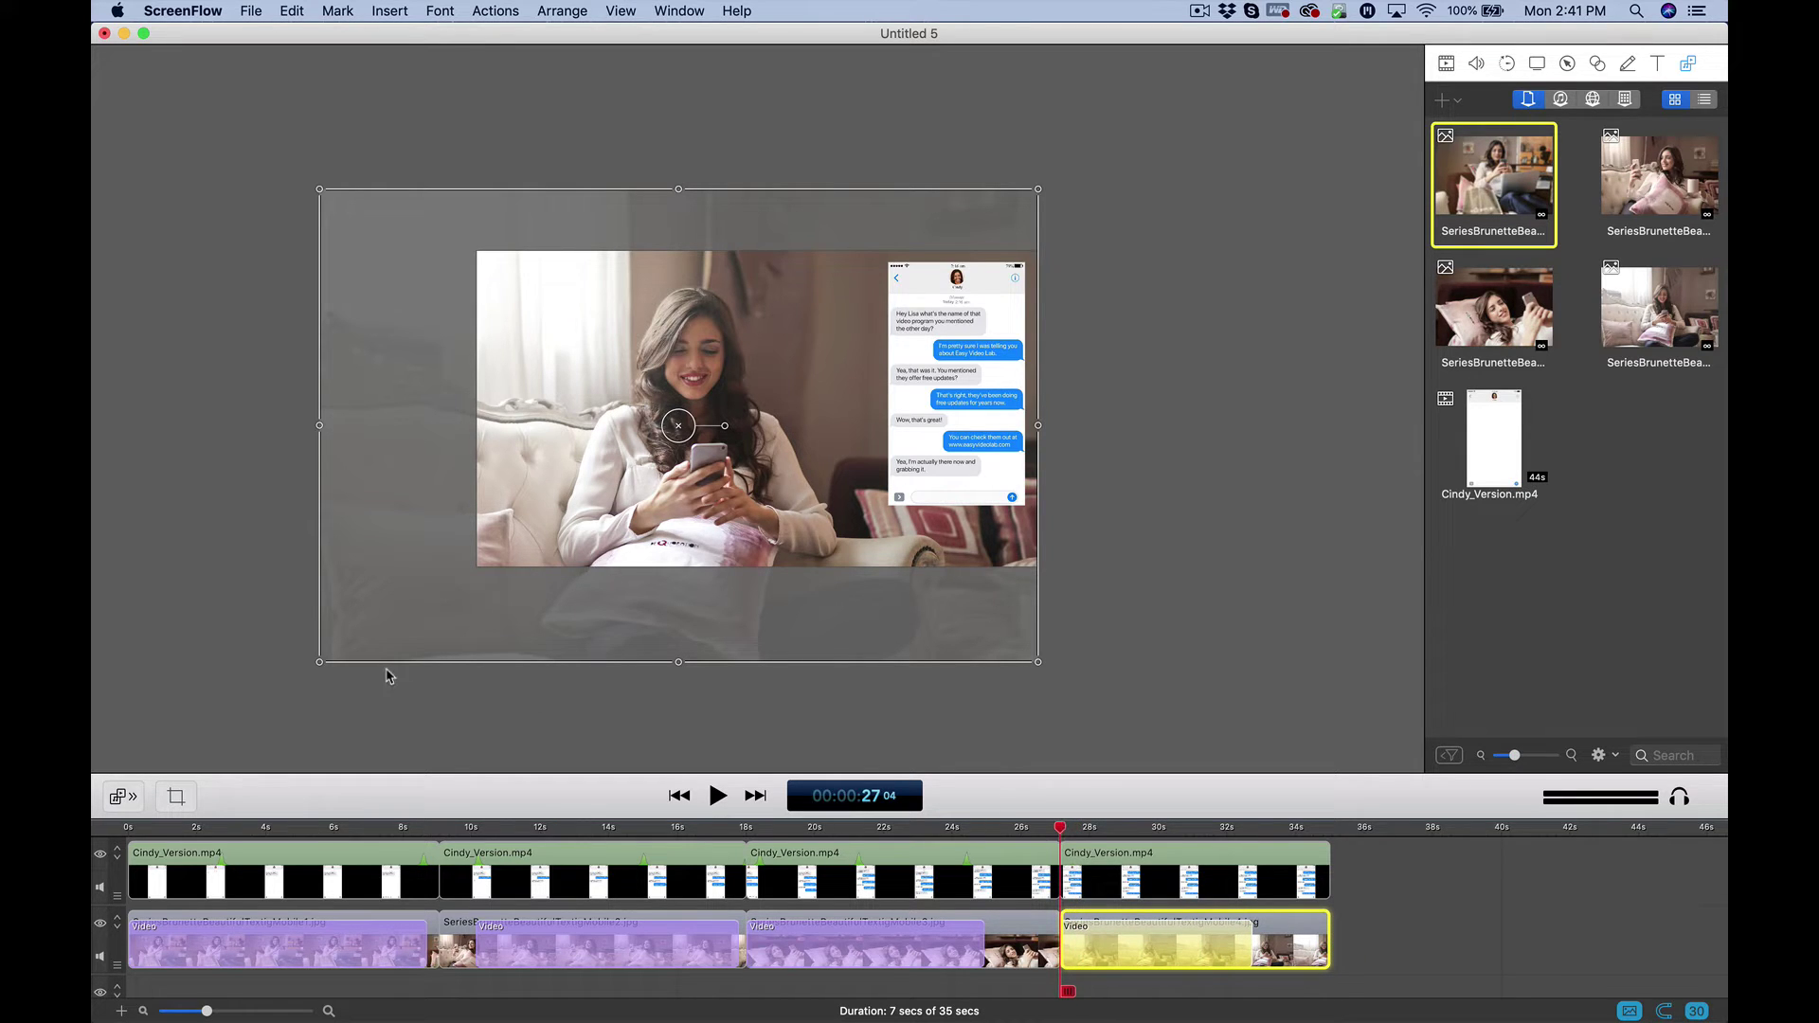
{"action": "left_click_drag", "start_coordinate": [323, 669], "coordinate": [438, 622]}
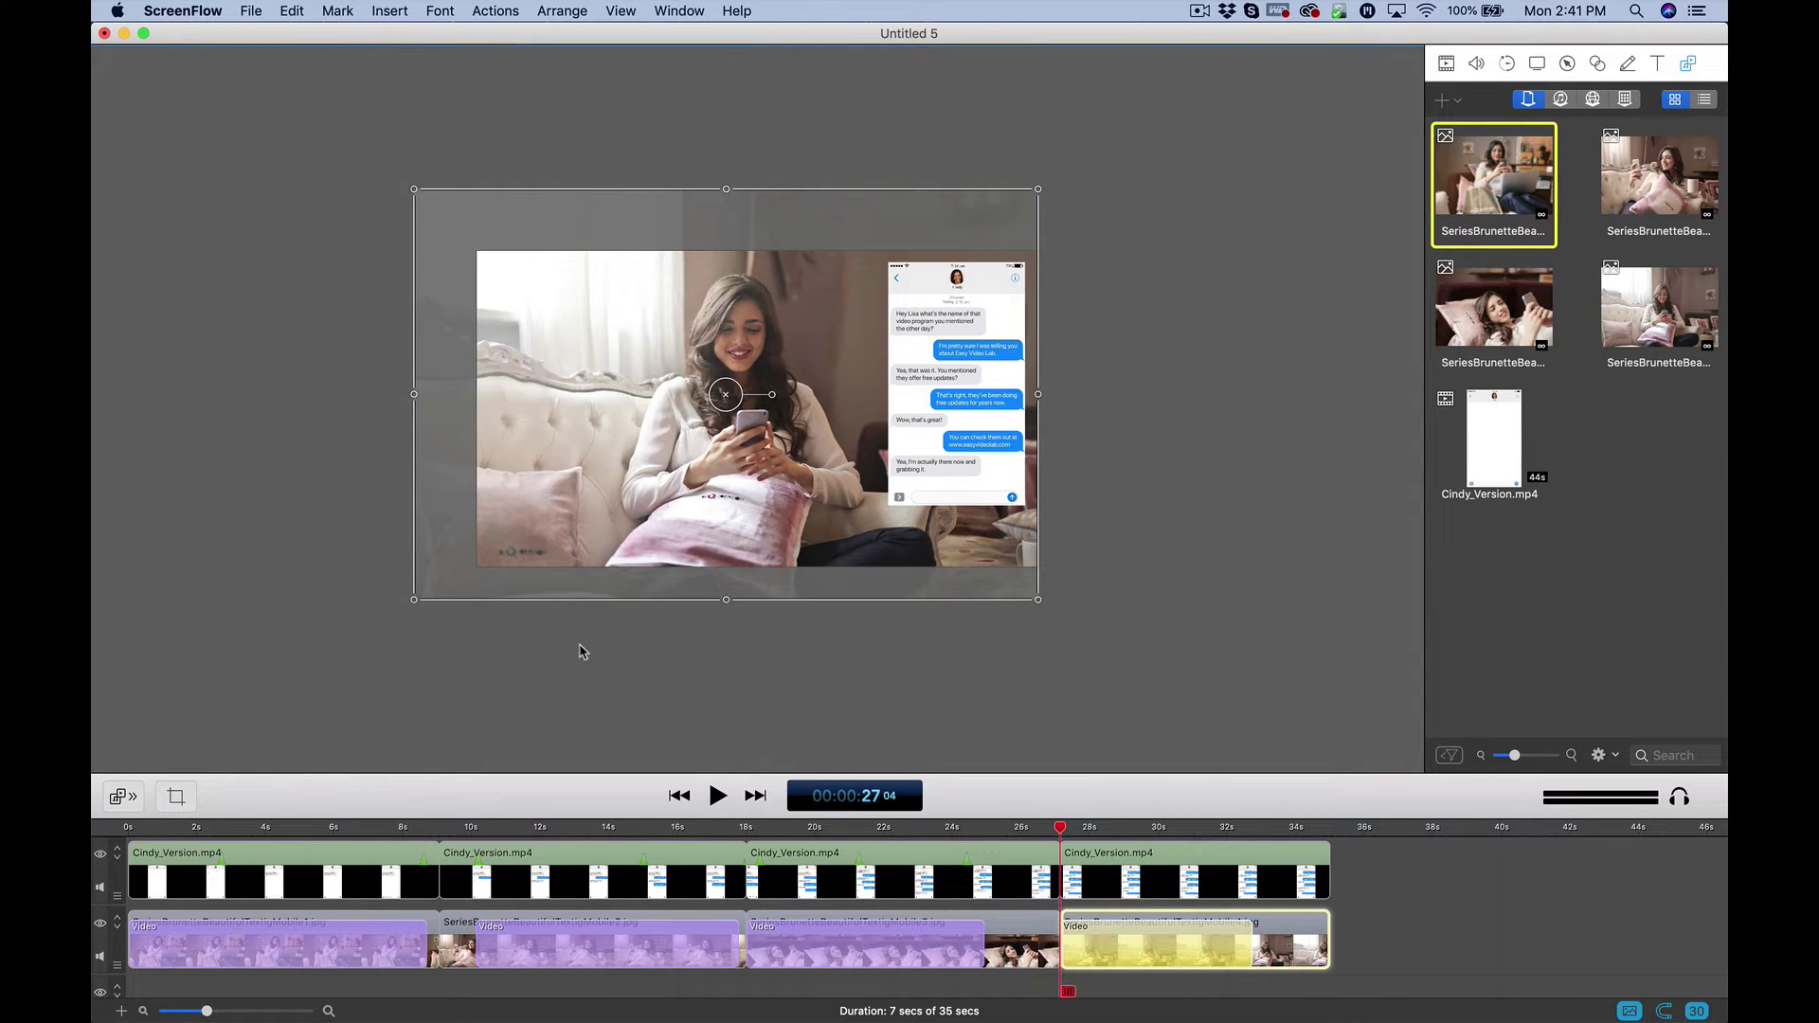
{"action": "key", "text": "space"}
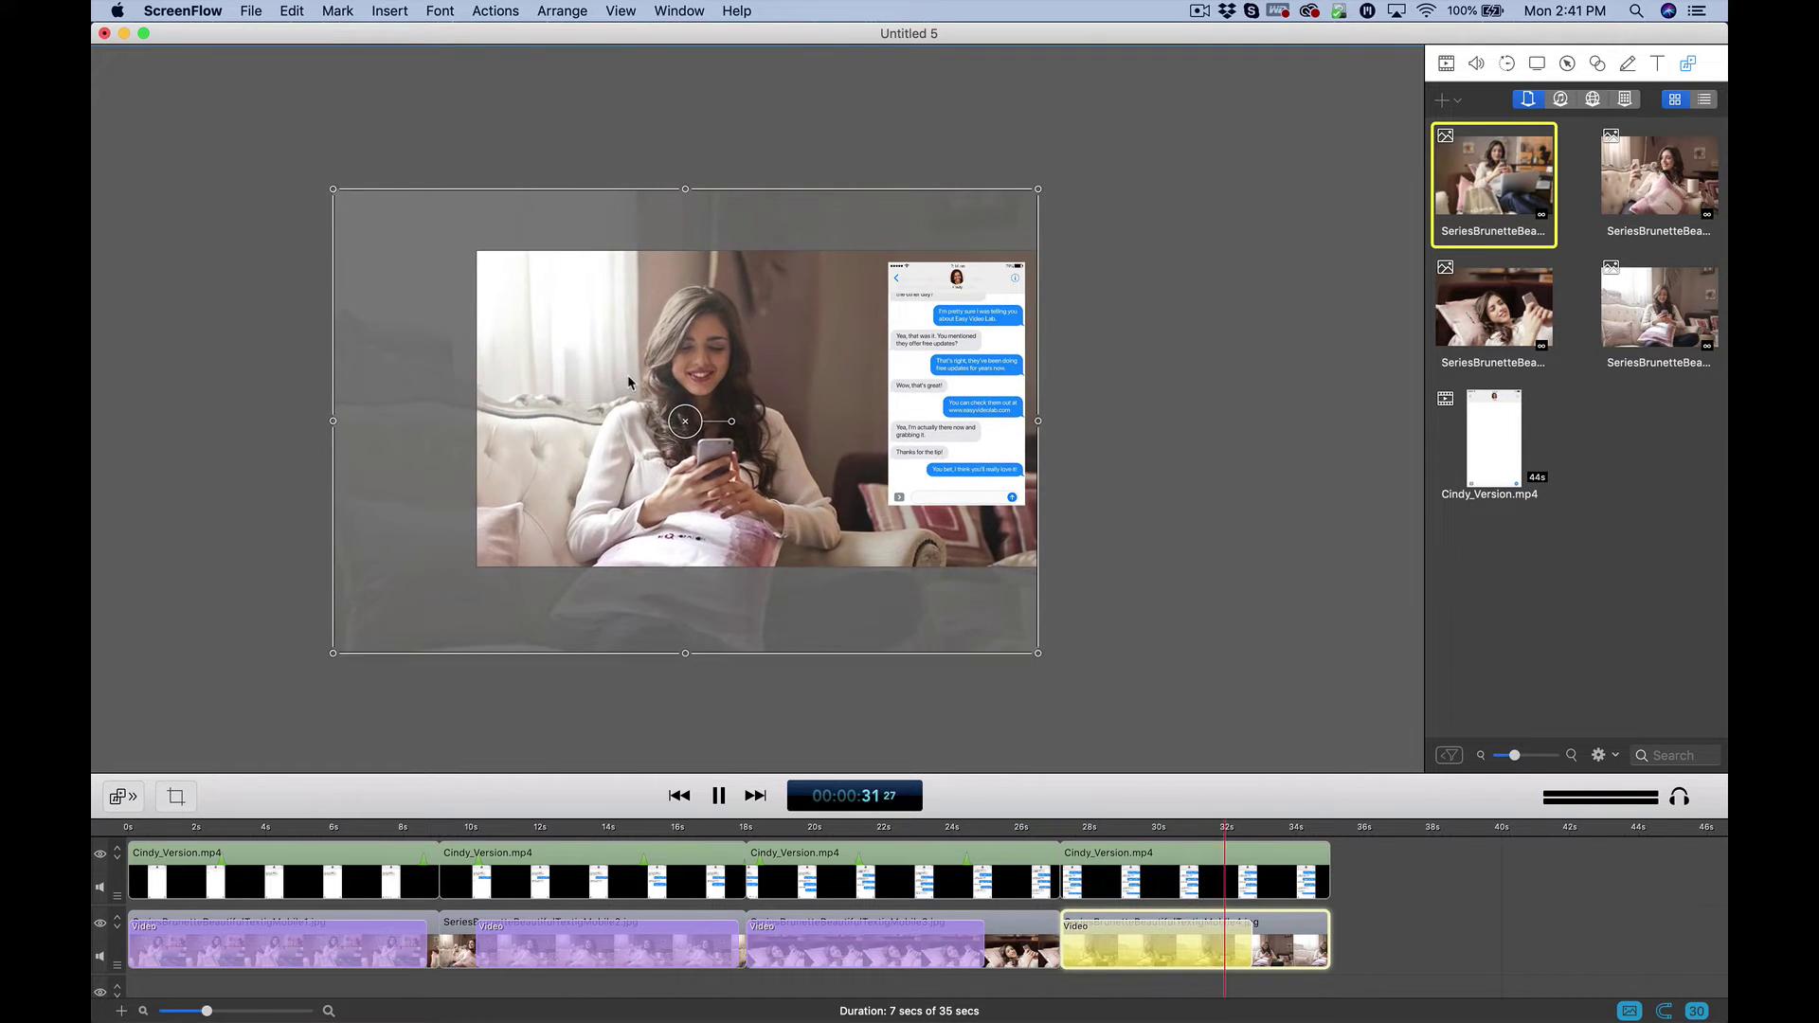
{"action": "key", "text": "space"}
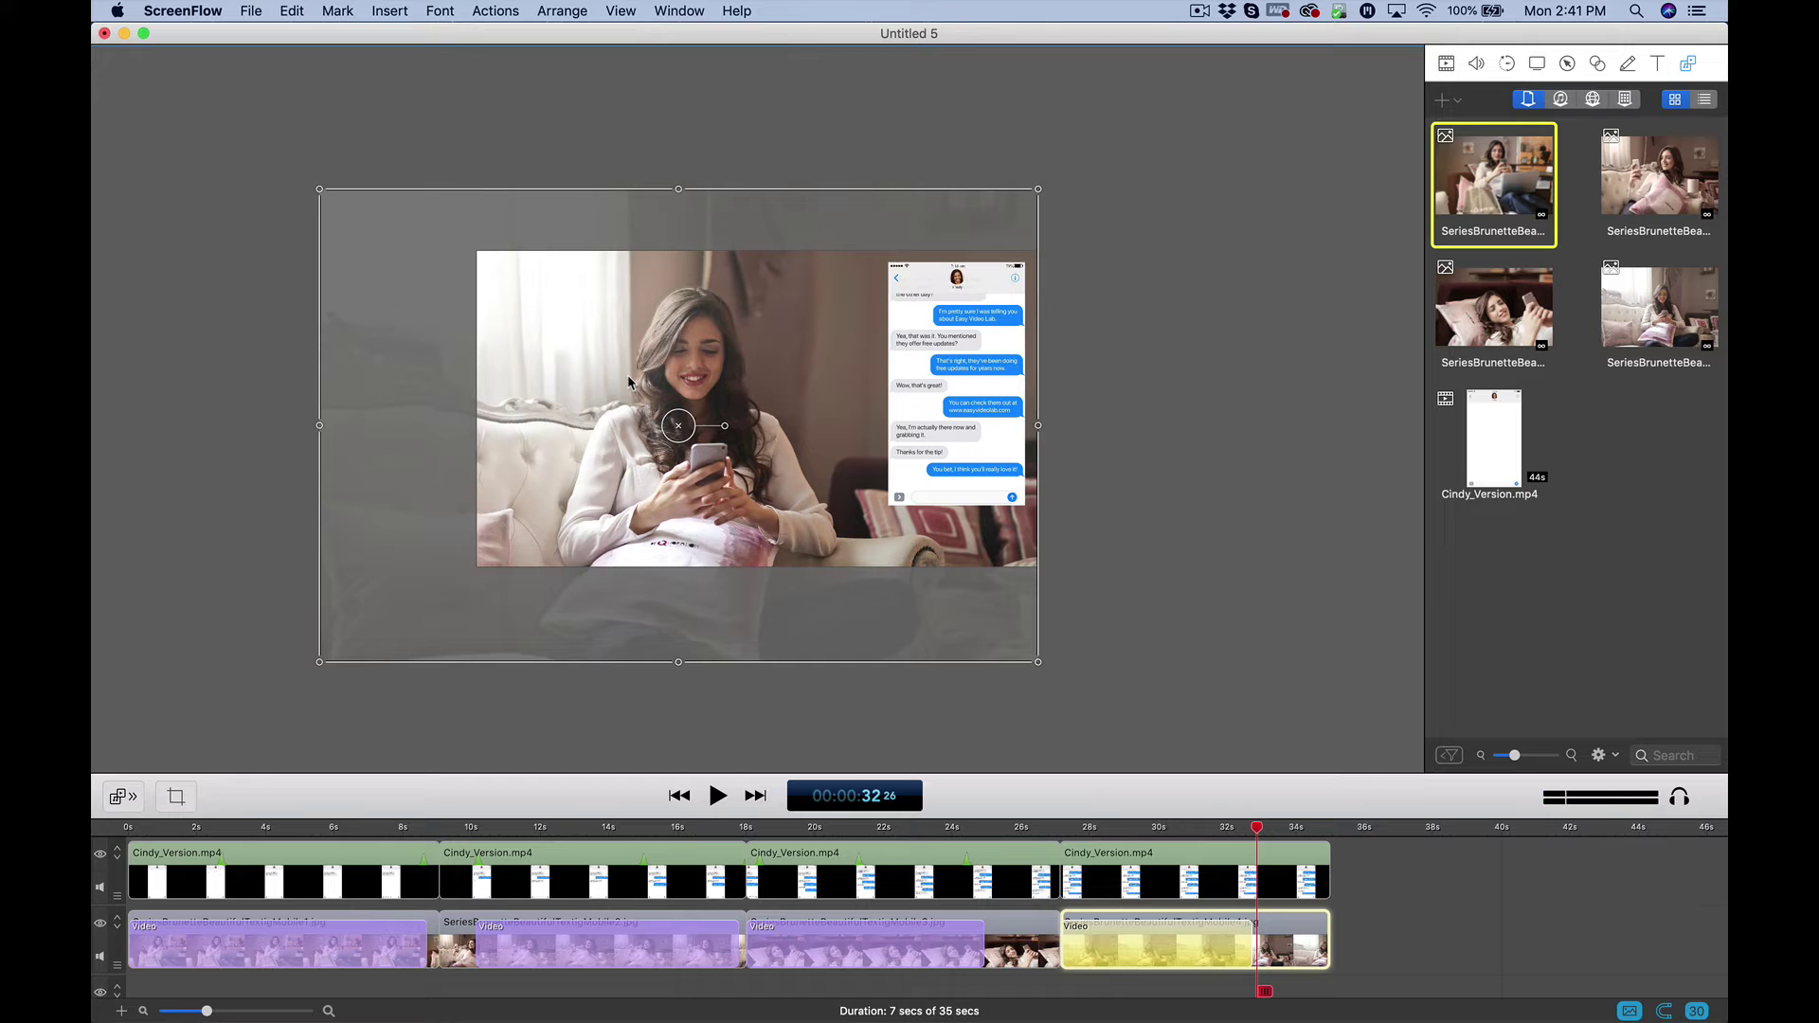
{"action": "left_click", "coordinate": [820, 825]}
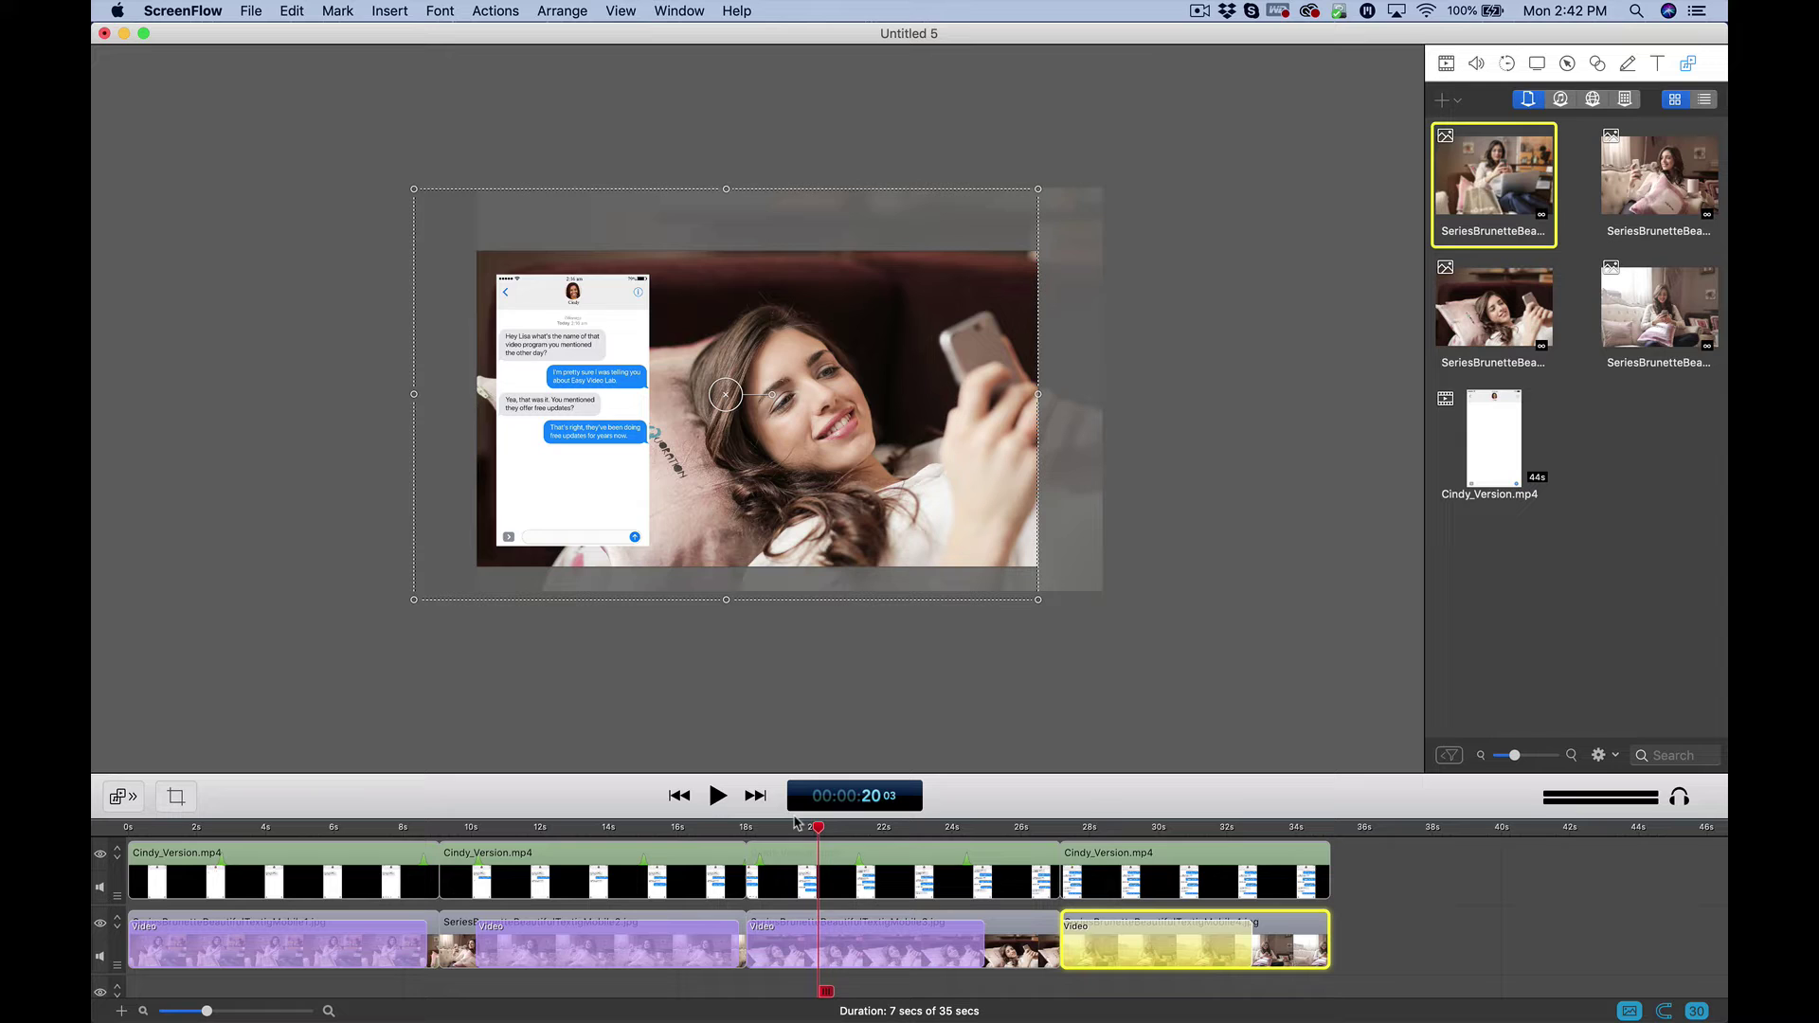
{"action": "left_click_drag", "start_coordinate": [817, 832], "coordinate": [984, 864]}
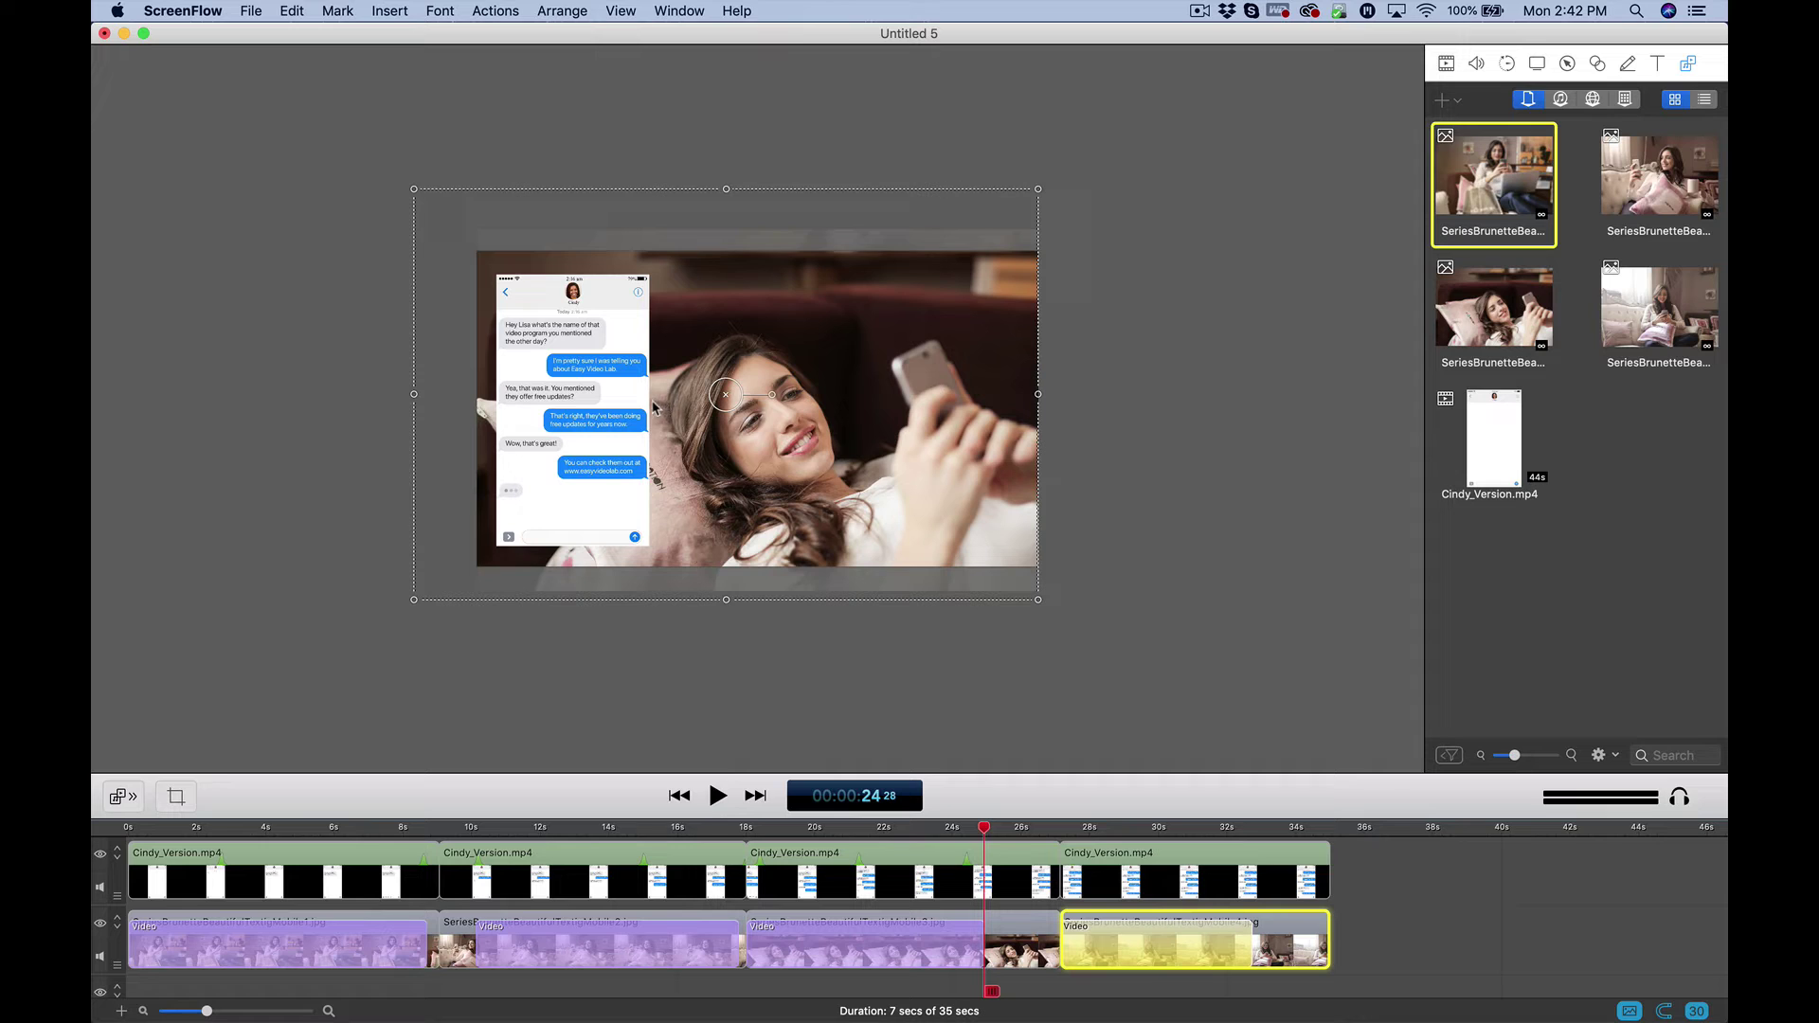
{"action": "left_click", "coordinate": [581, 829]}
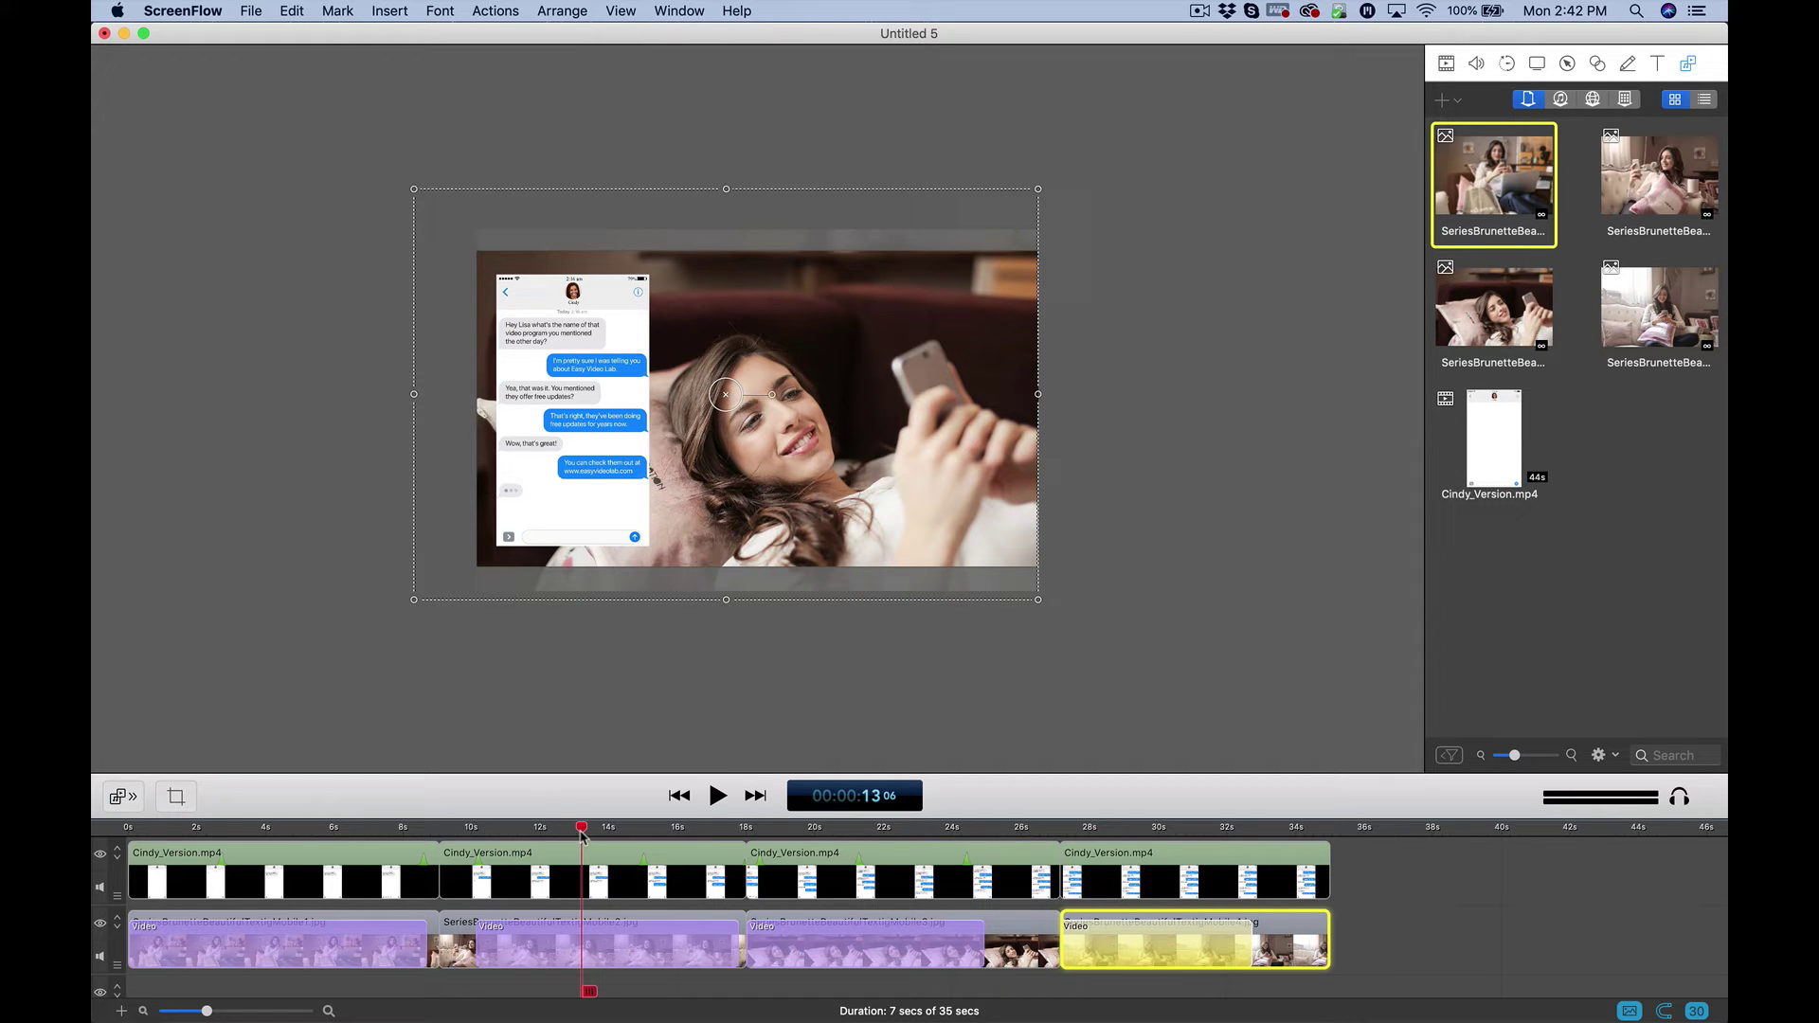
{"action": "left_click_drag", "start_coordinate": [581, 832], "coordinate": [305, 821]}
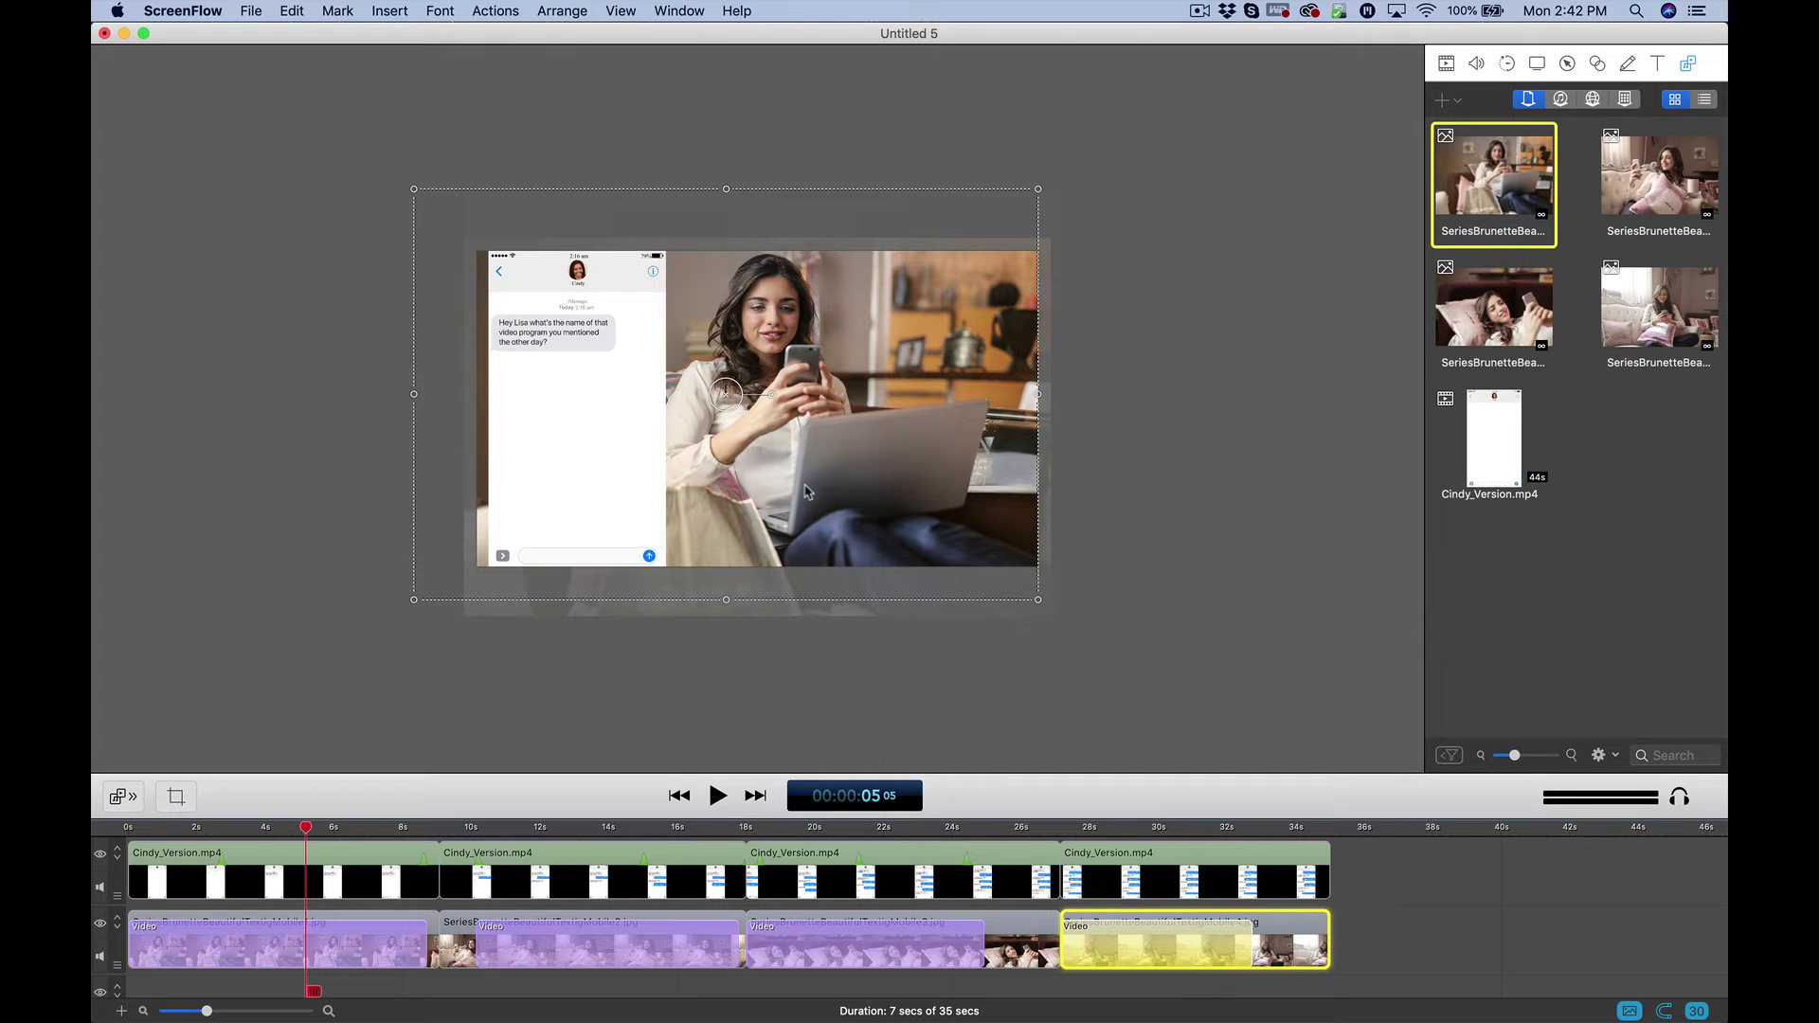
{"action": "left_click", "coordinate": [605, 828]}
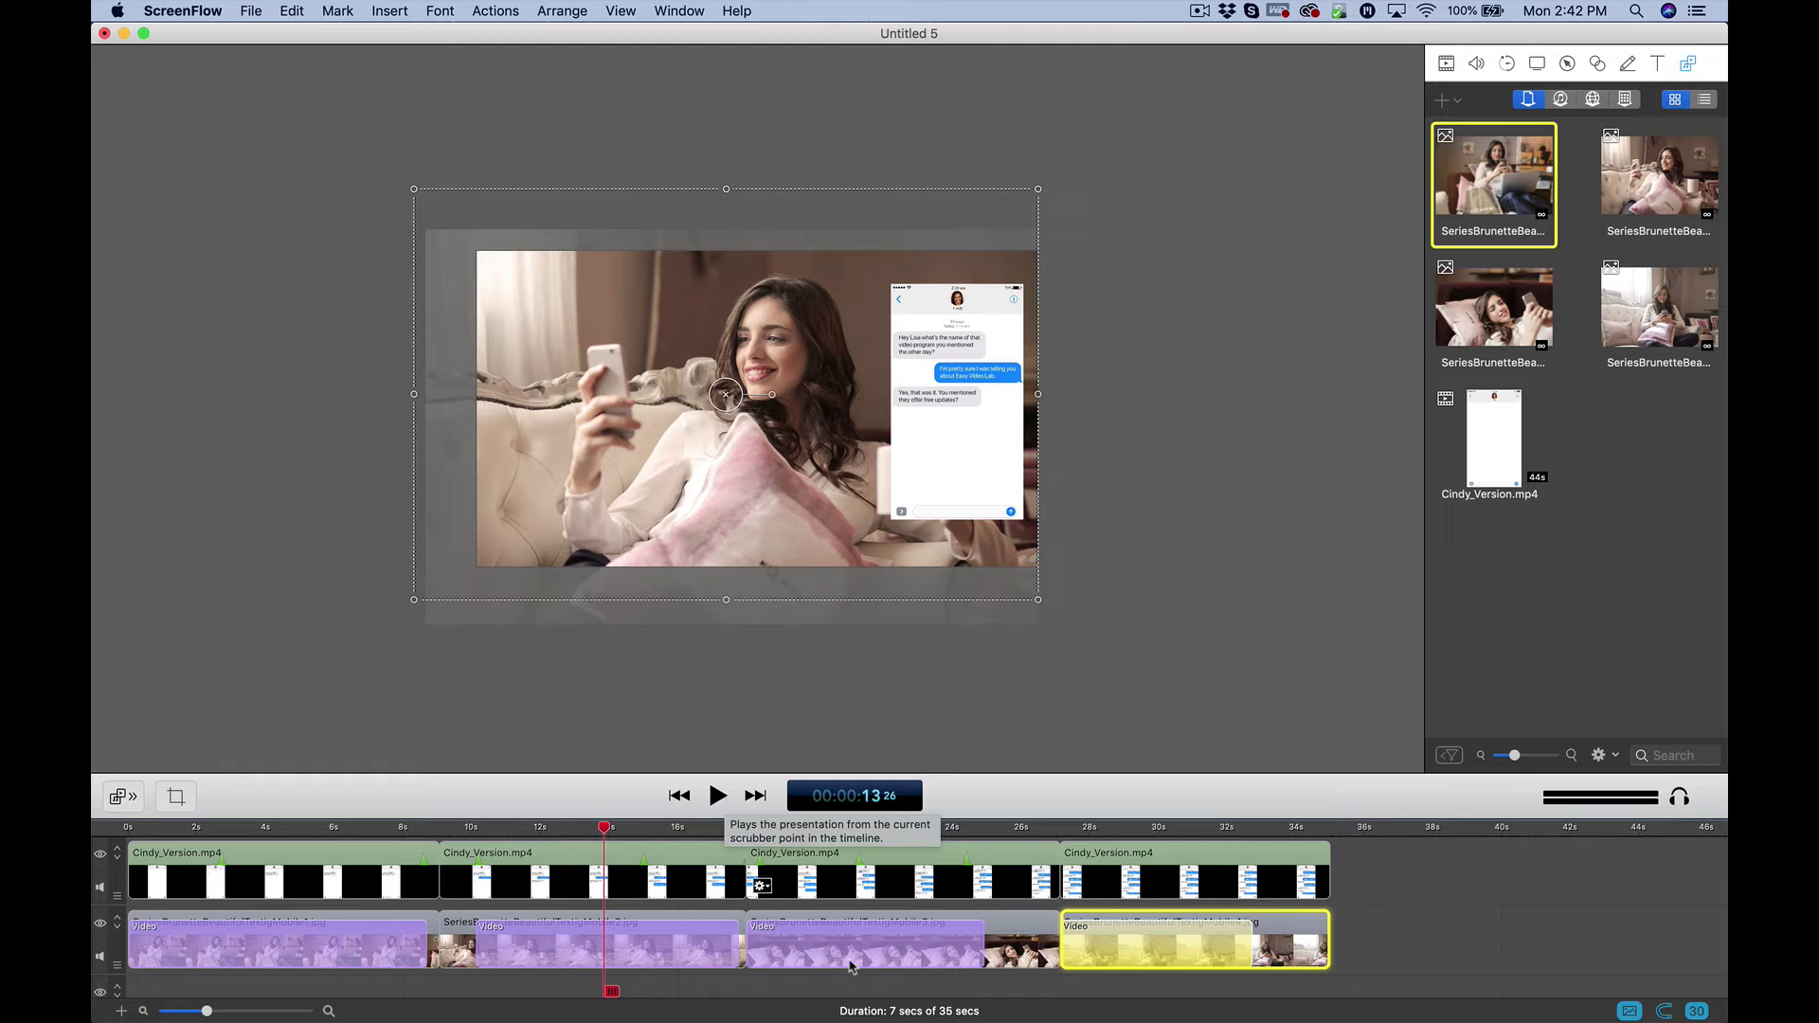
- Preview the chat overlay from 13 to 17 seconds, then bring up Mission Control
{"action": "left_click", "coordinate": [602, 831]}
{"action": "left_click_drag", "start_coordinate": [603, 832], "coordinate": [739, 832]}
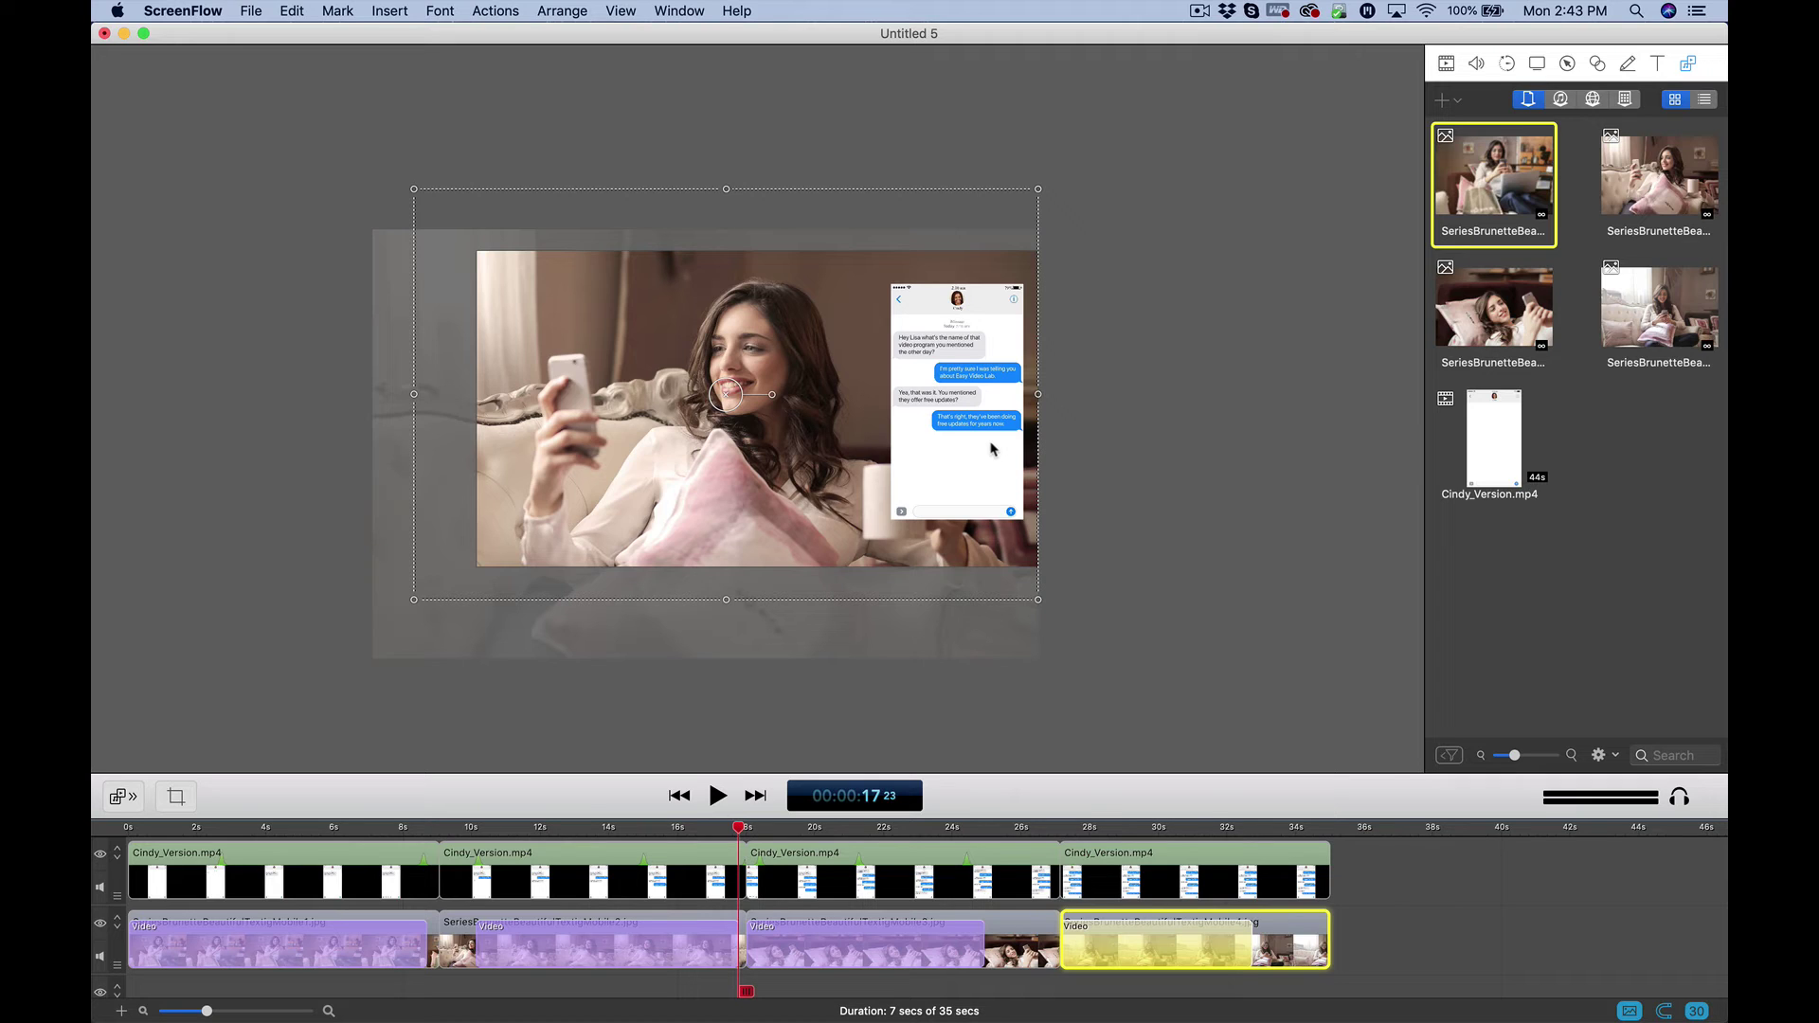
{"action": "key", "text": "ctrl+Up"}
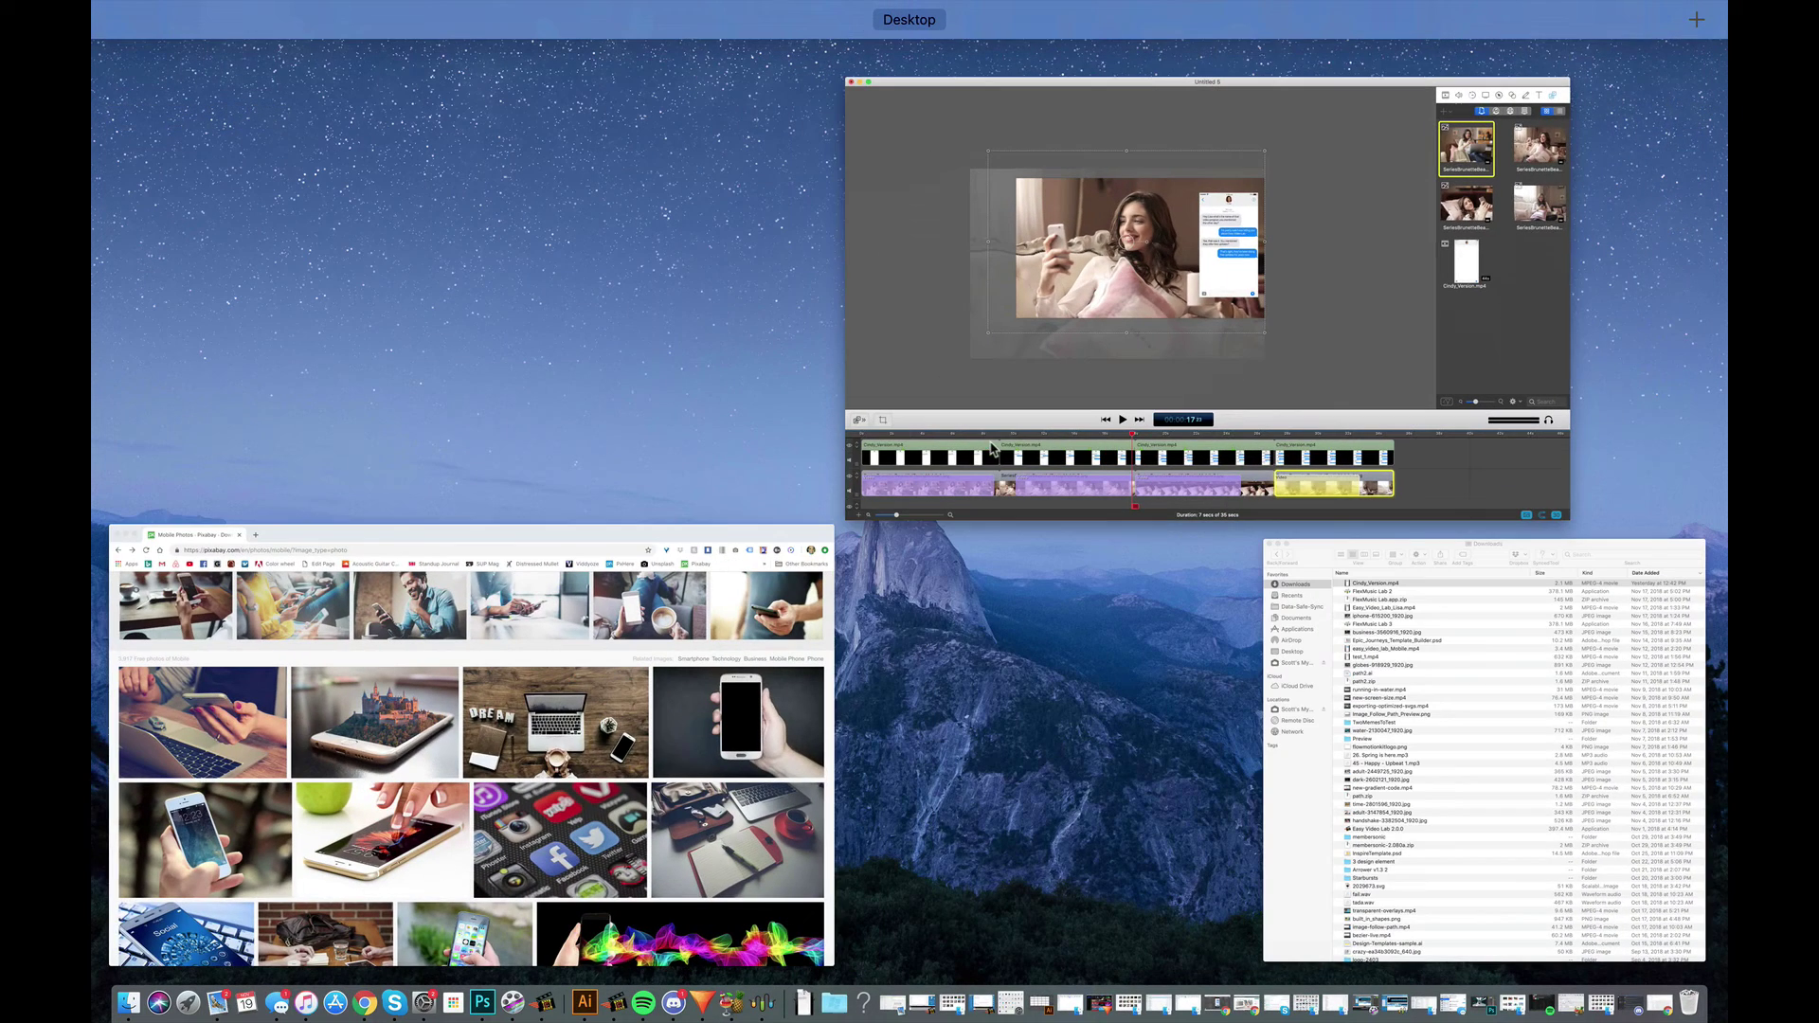
- Switch to the Pixabay browser and open the woman-with-phone-over-laptop office photo
{"action": "left_click", "coordinate": [438, 540]}
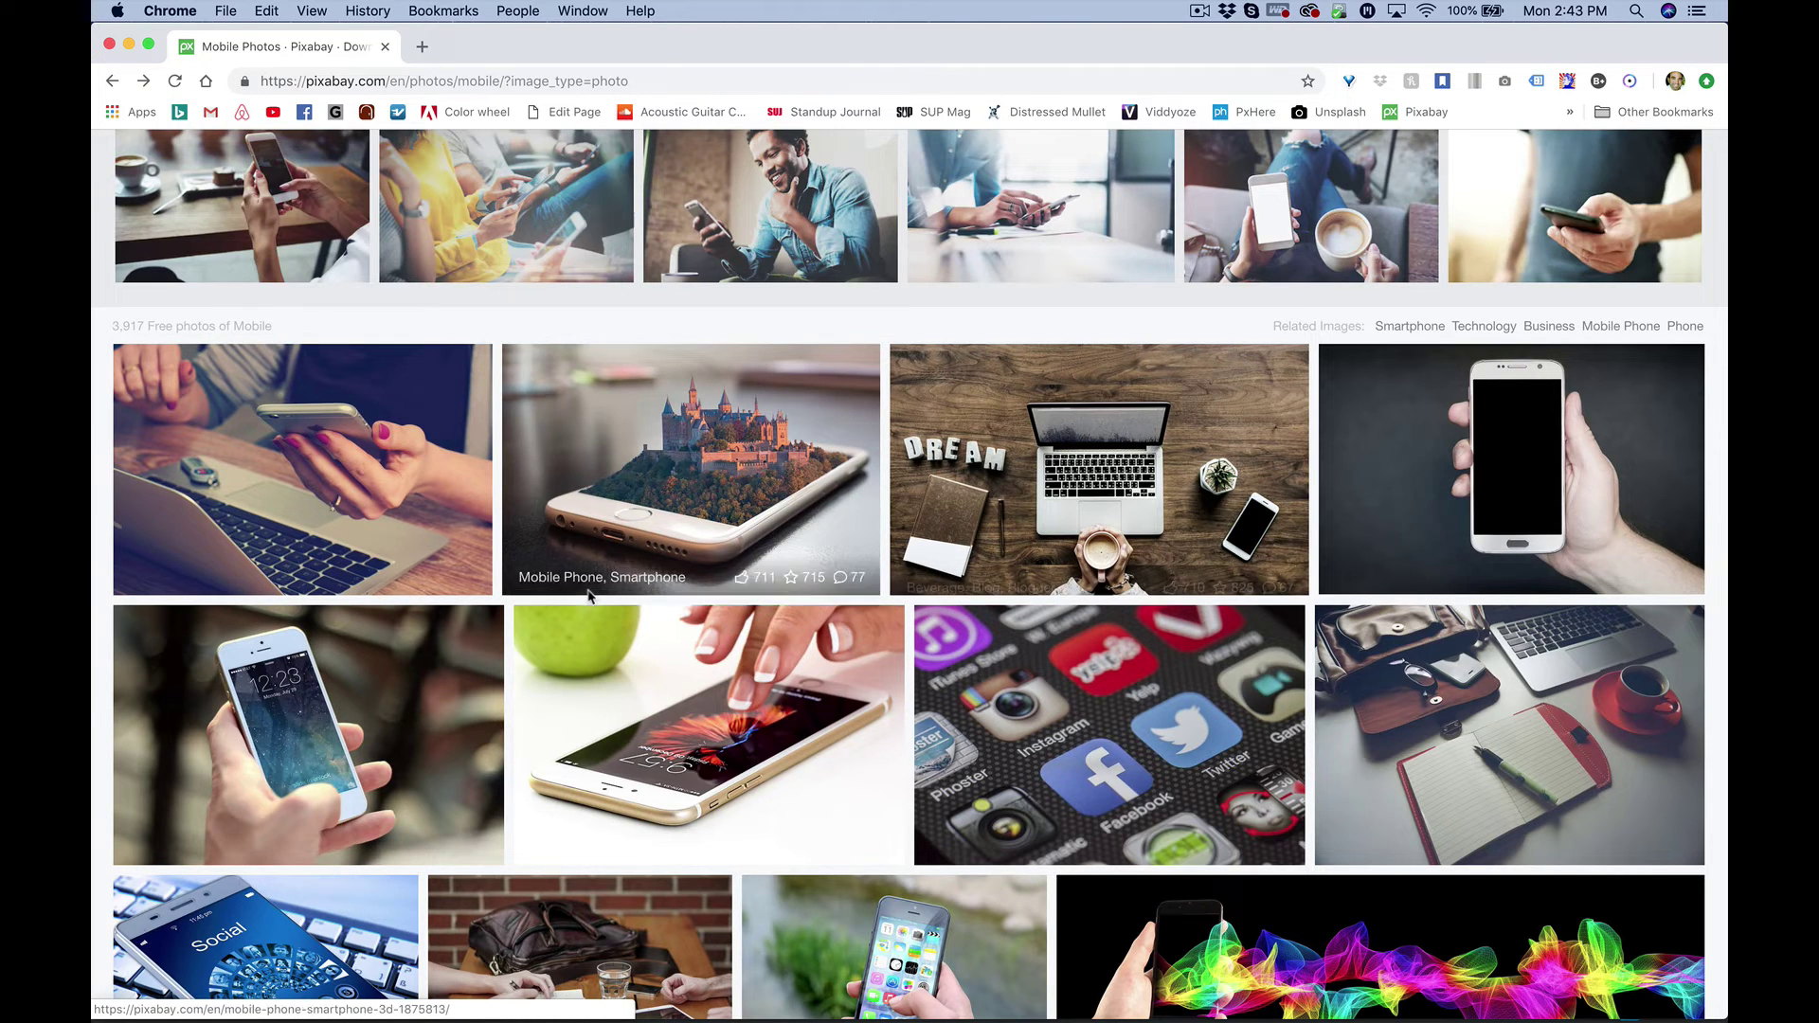
{"action": "left_click", "coordinate": [317, 461]}
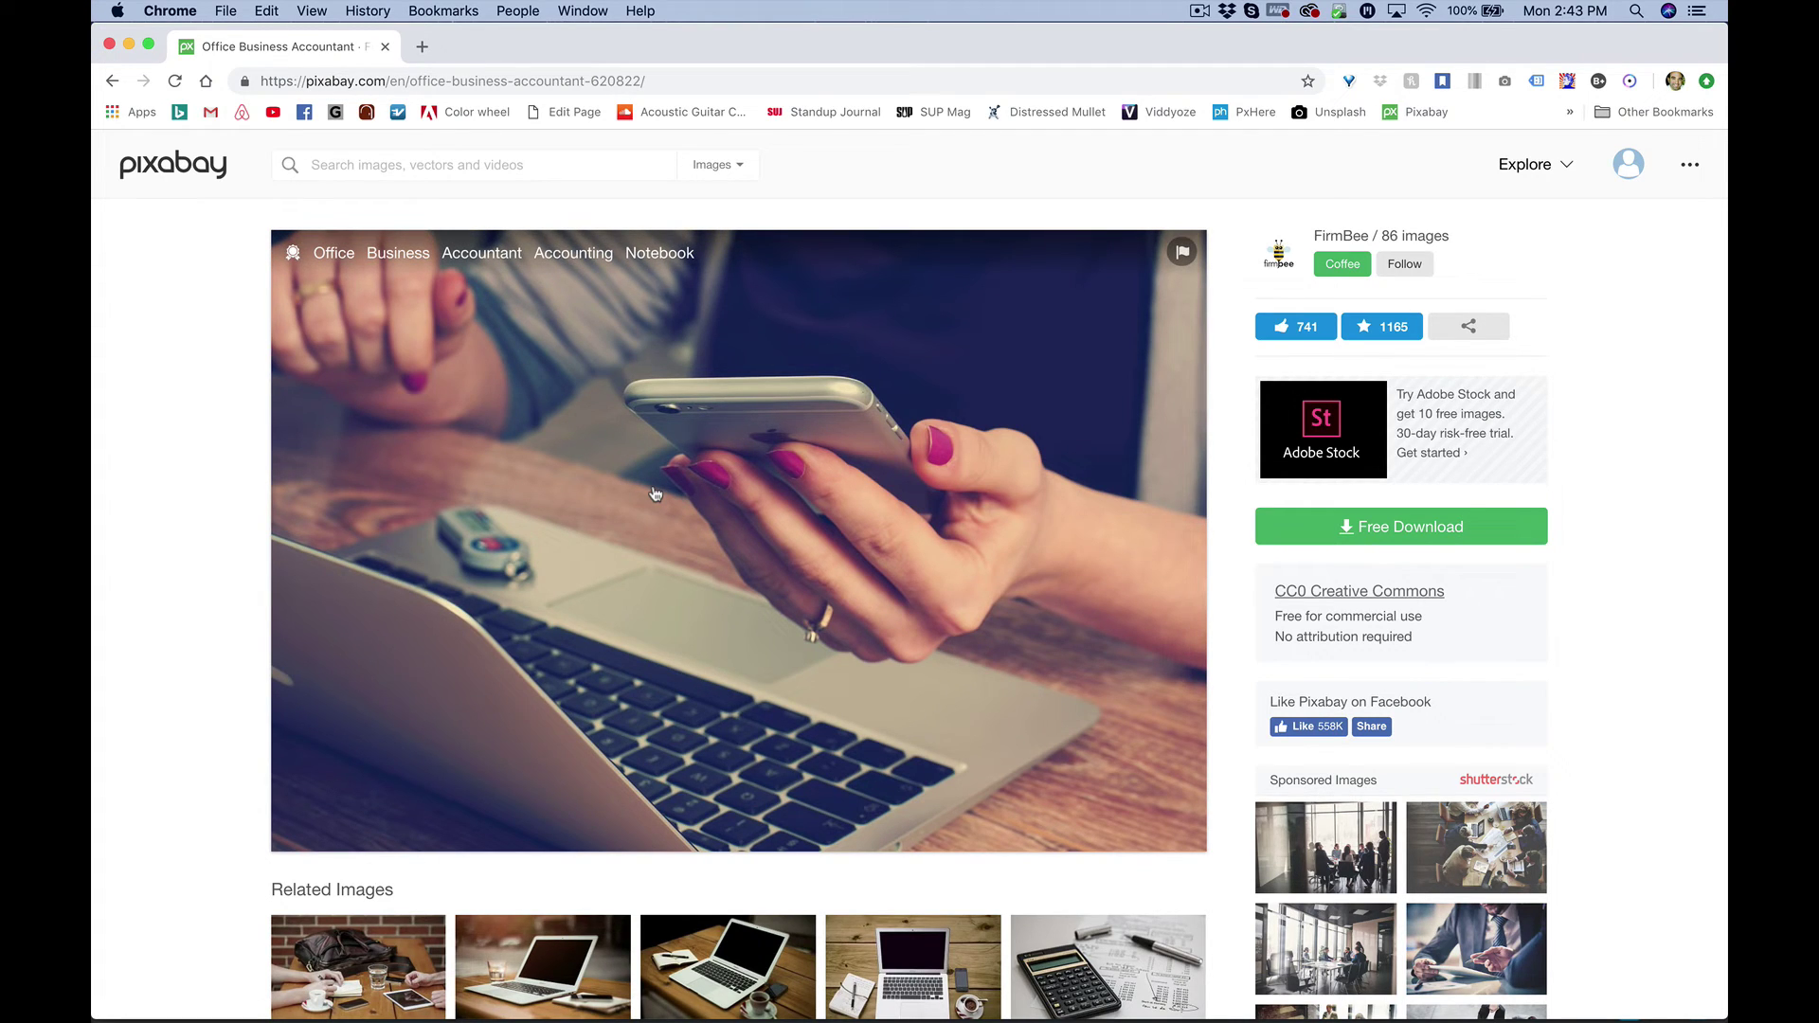
- Browse the photographer's 86-image profile, return to the office photo, and show all windows
{"action": "left_click", "coordinate": [1407, 244]}
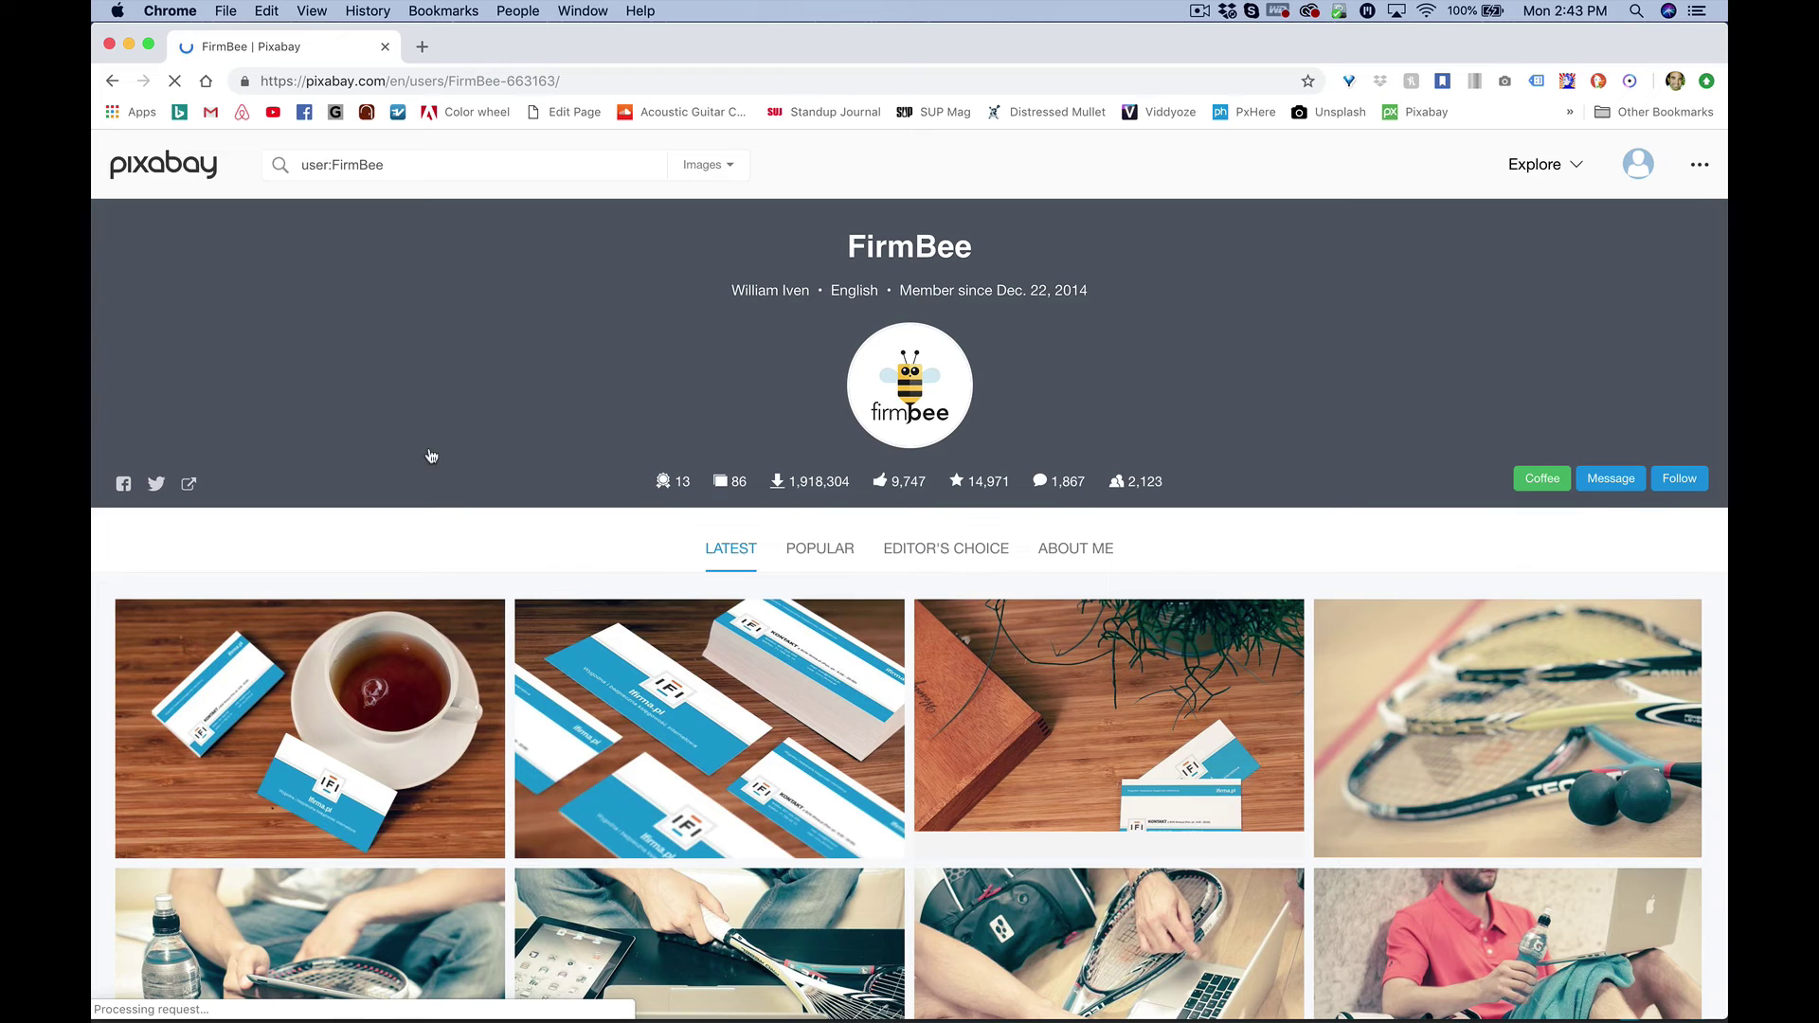
{"action": "scroll", "coordinate": [435, 734], "scroll_direction": "down", "scroll_amount": 4}
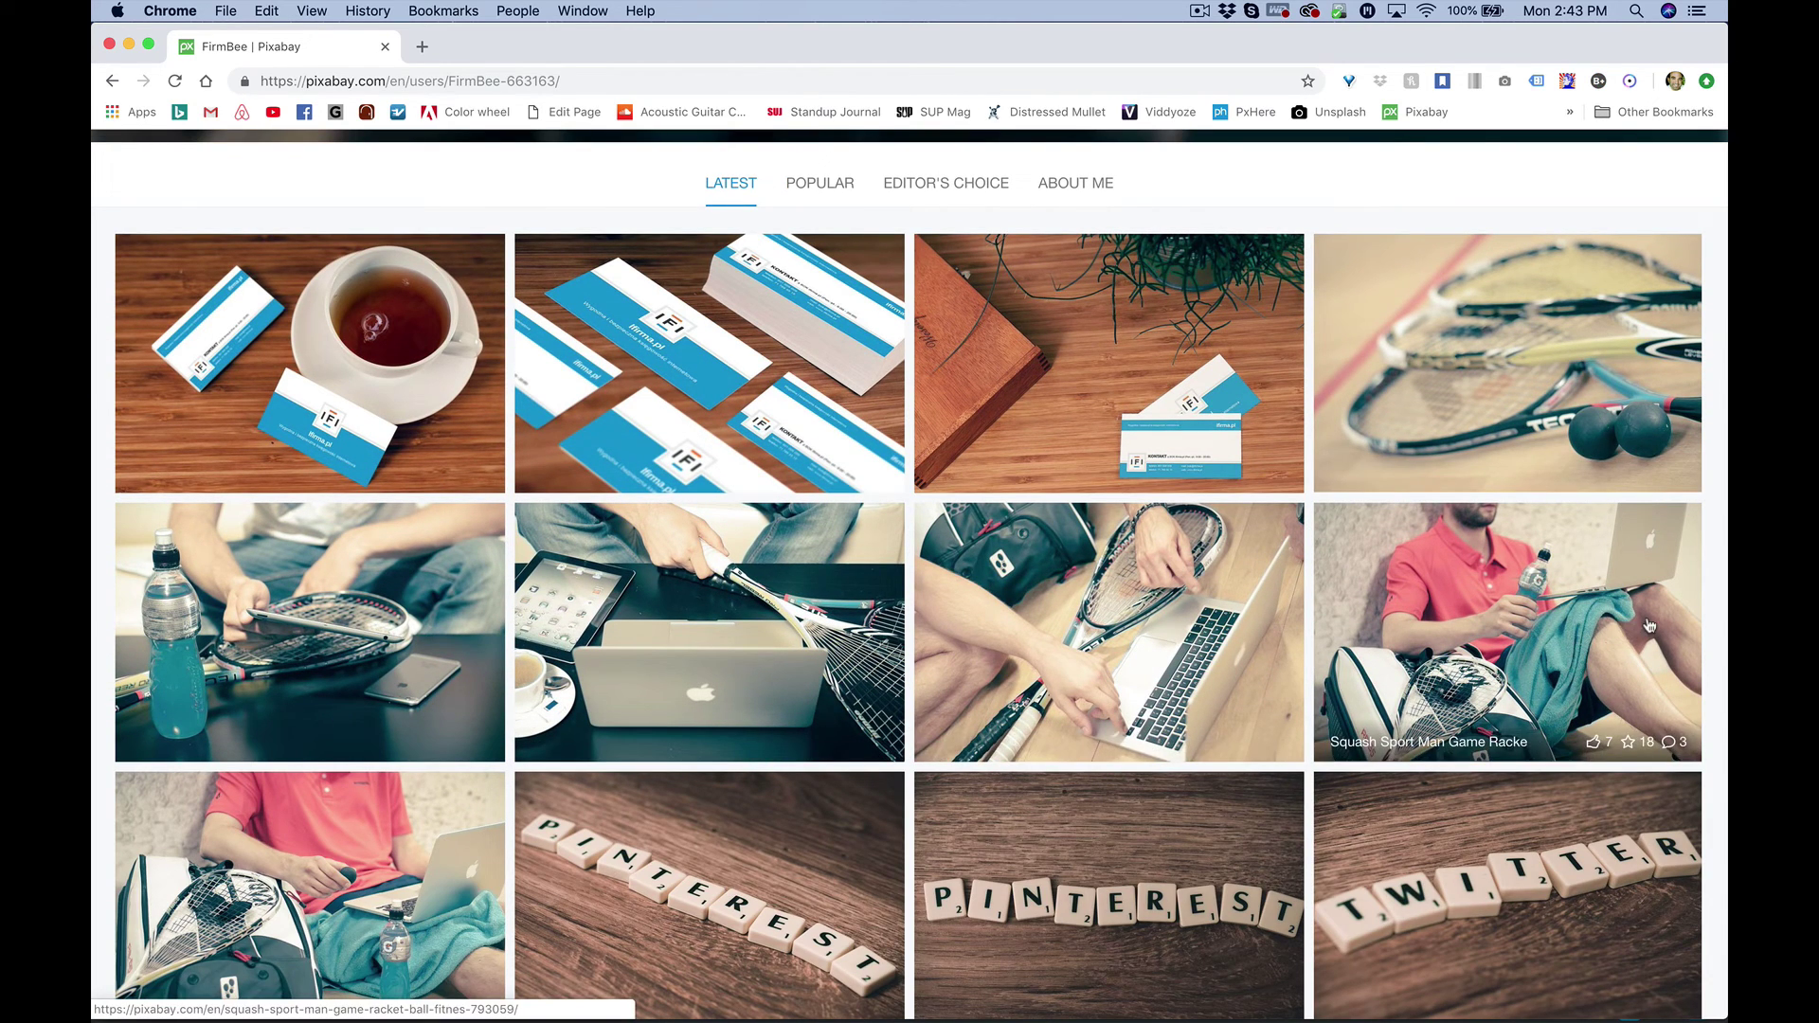
{"action": "scroll", "coordinate": [992, 680], "scroll_direction": "down", "scroll_amount": 4}
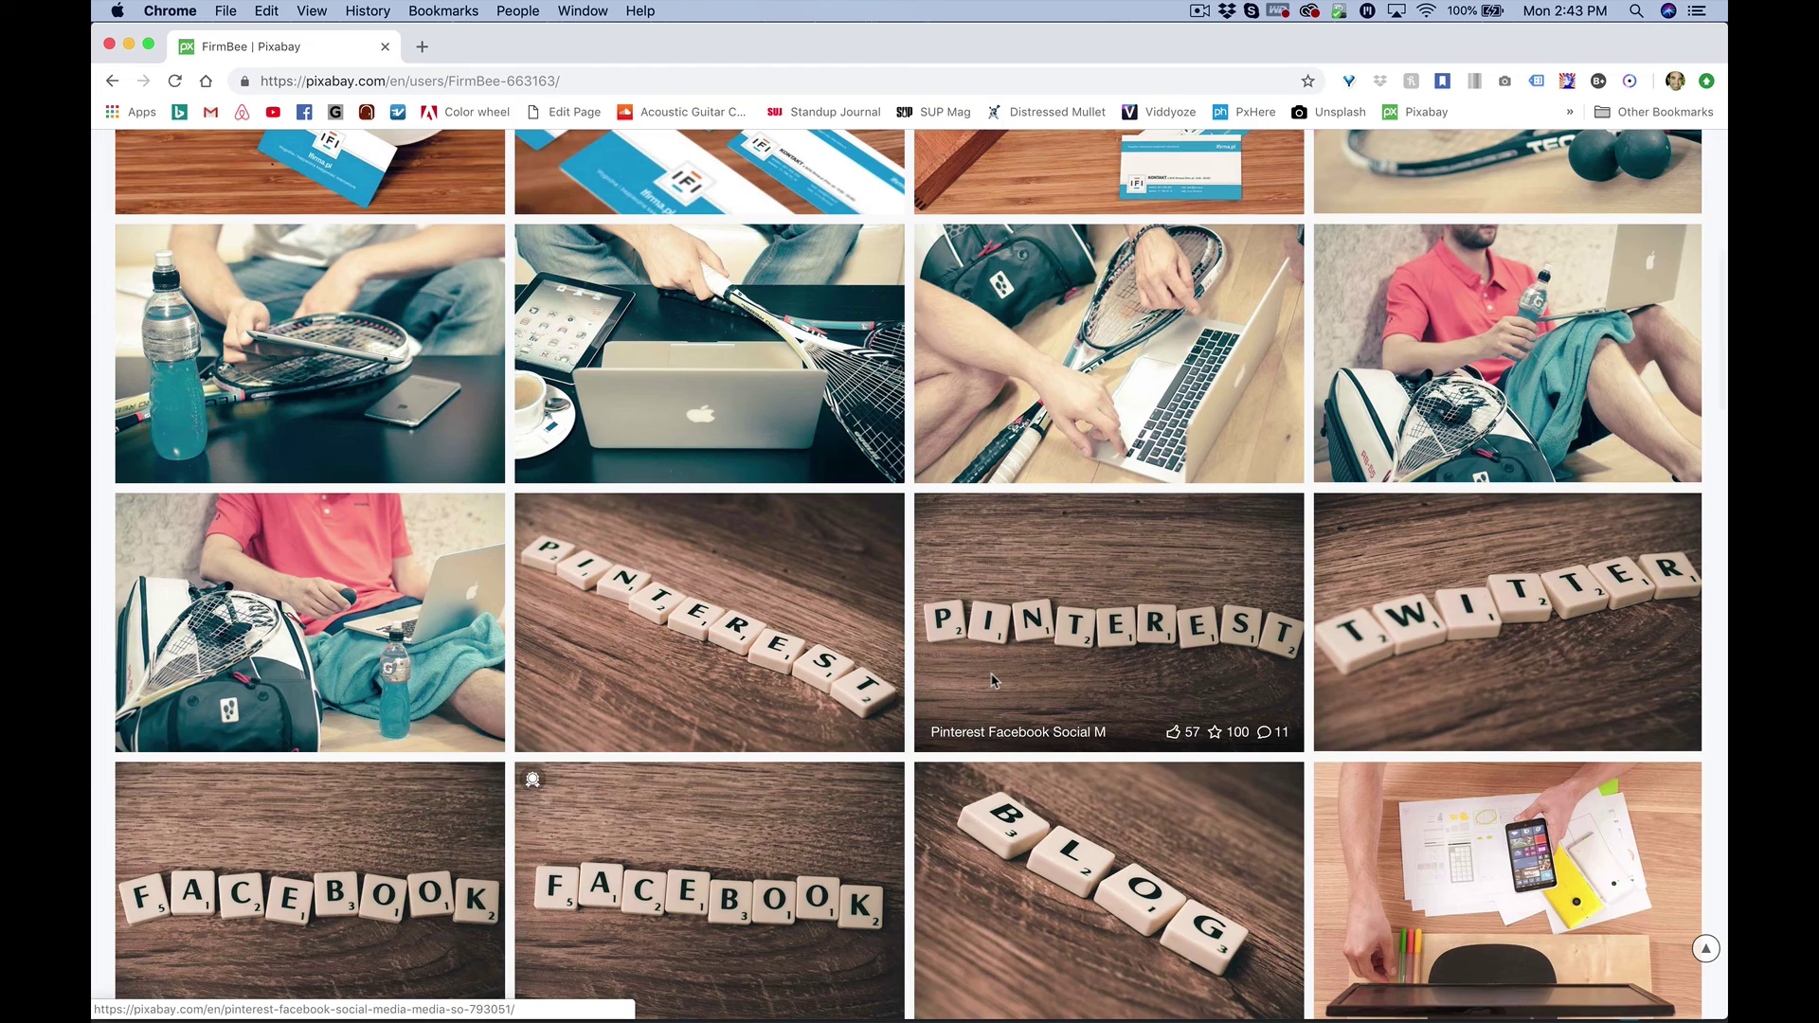
{"action": "scroll", "coordinate": [993, 680], "scroll_direction": "down", "scroll_amount": 4}
{"action": "scroll", "coordinate": [993, 681], "scroll_direction": "down", "scroll_amount": 5}
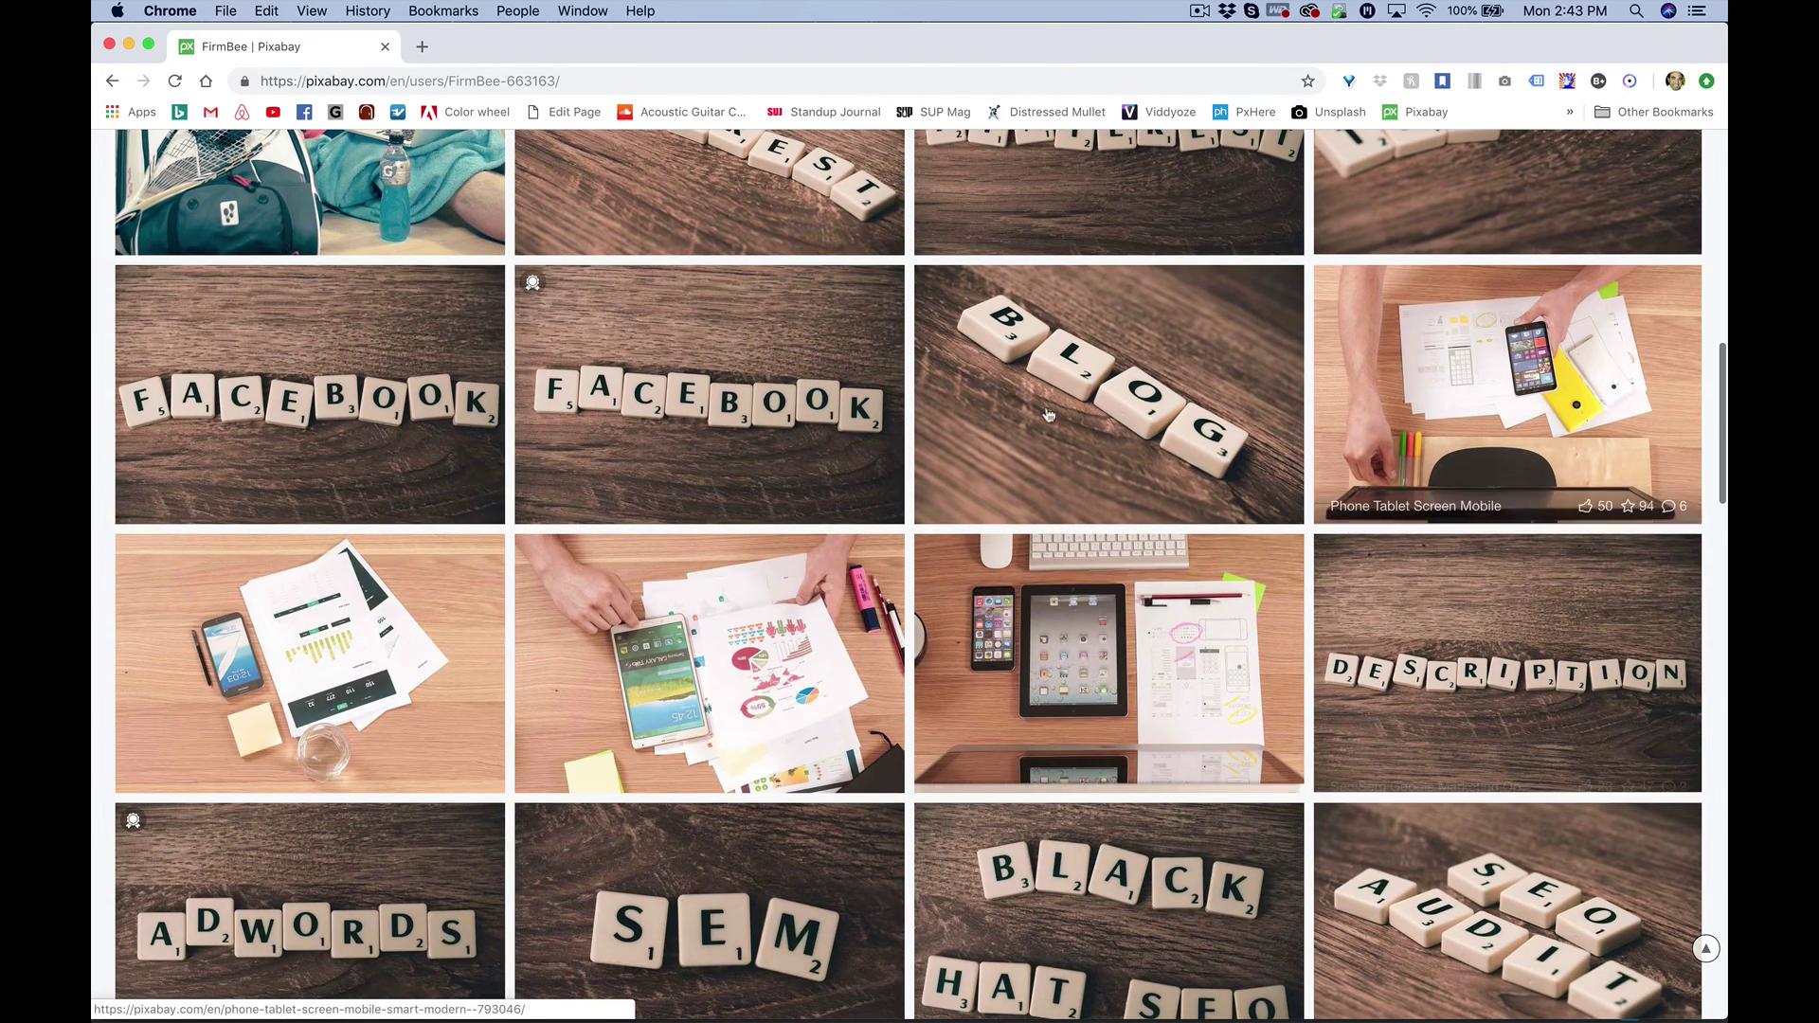
{"action": "scroll", "coordinate": [1083, 645], "scroll_direction": "down", "scroll_amount": 10}
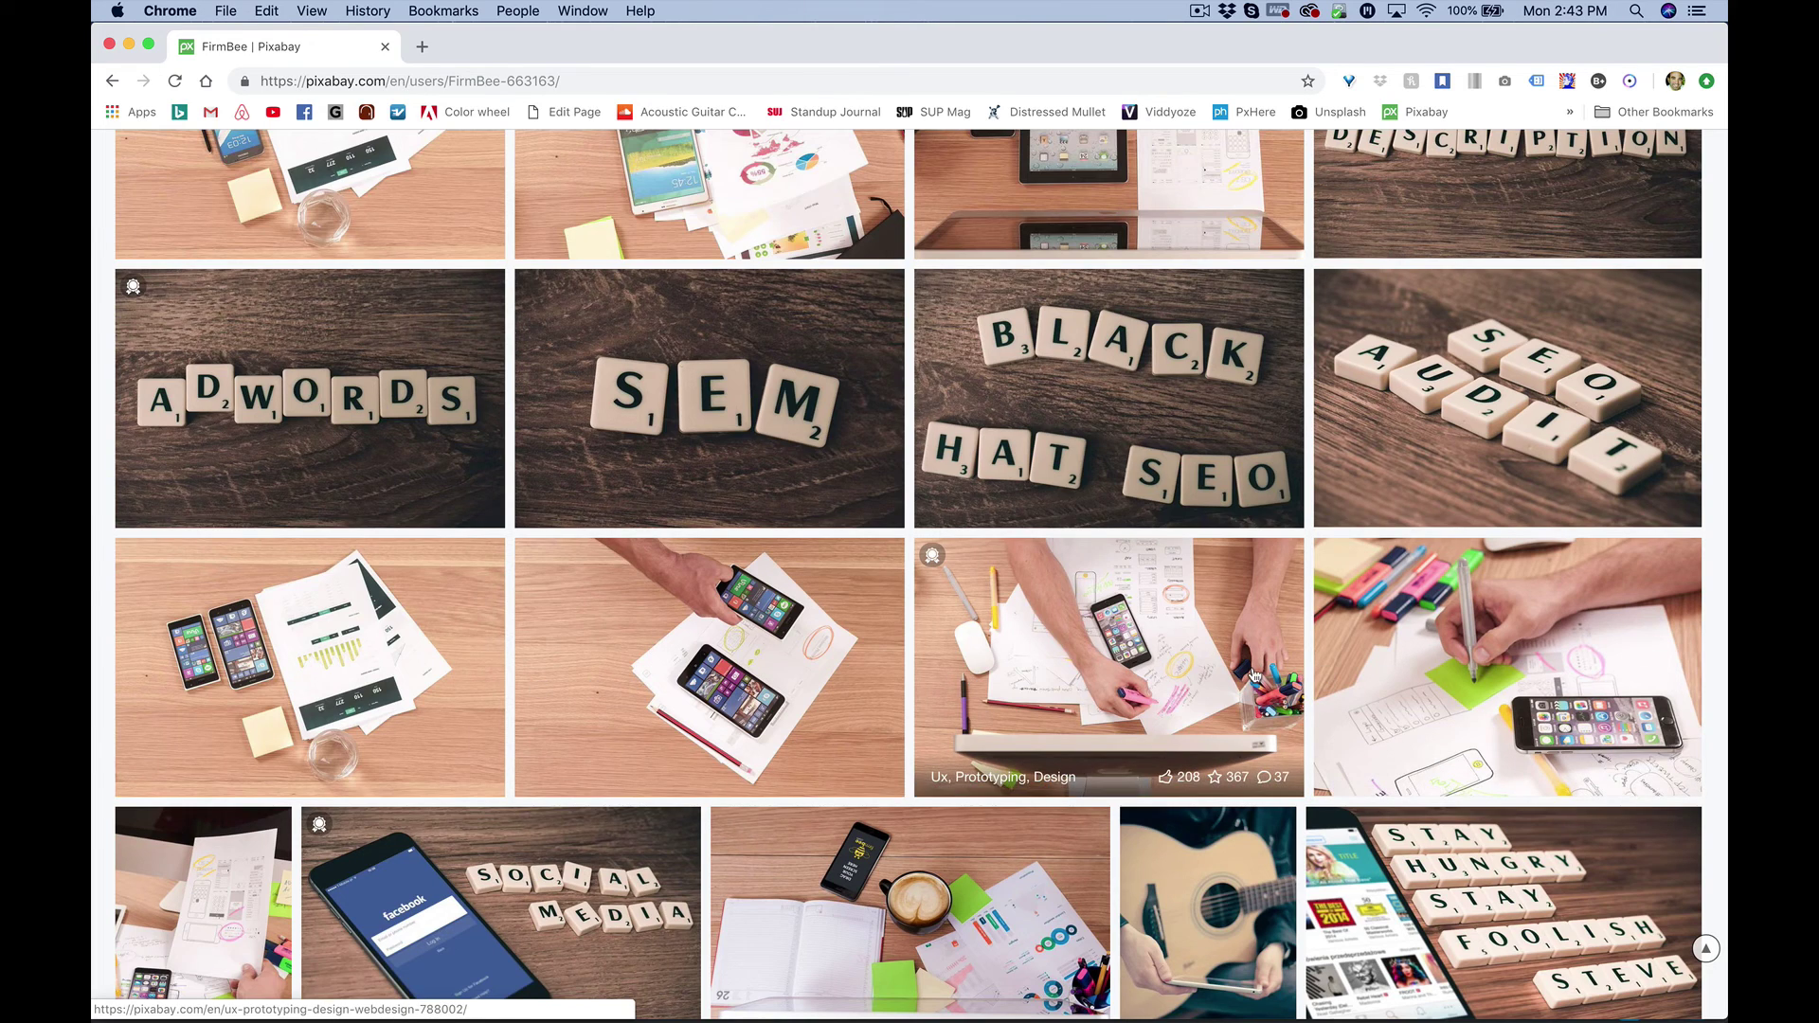
{"action": "scroll", "coordinate": [701, 530], "scroll_direction": "down", "scroll_amount": 3}
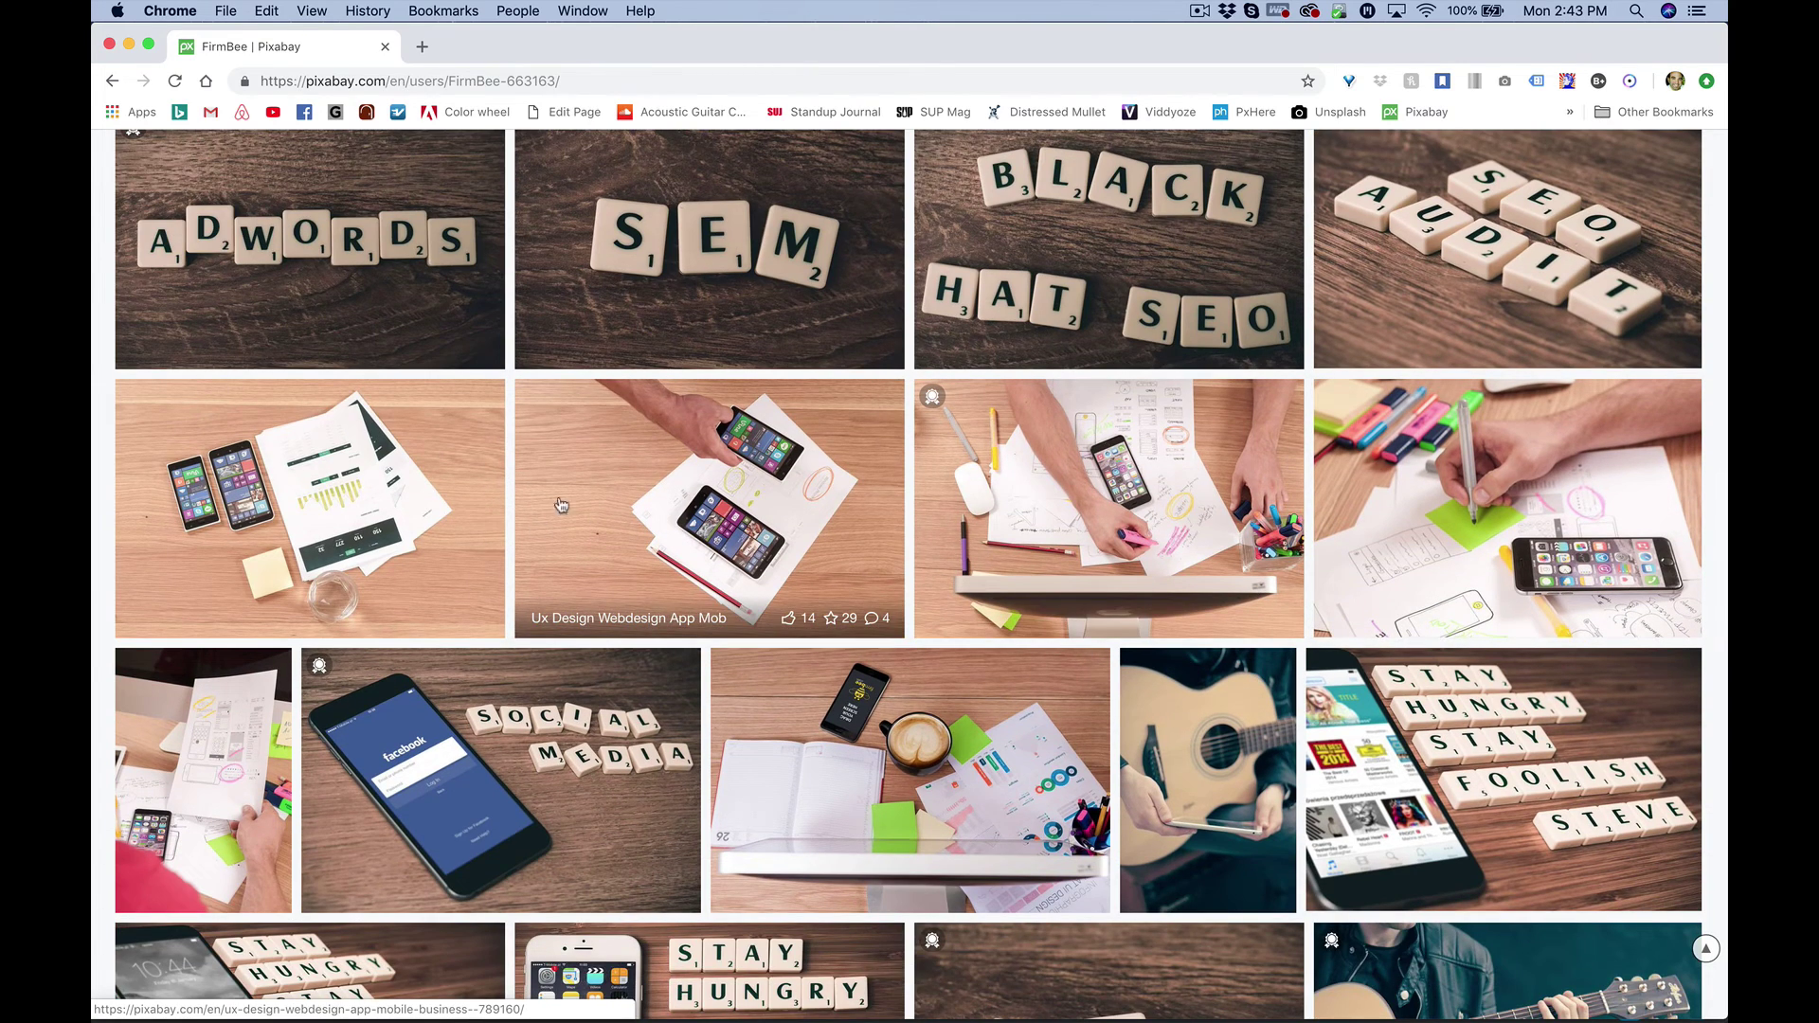
{"action": "scroll", "coordinate": [850, 464], "scroll_direction": "down", "scroll_amount": 10}
{"action": "scroll", "coordinate": [850, 464], "scroll_direction": "down", "scroll_amount": 10}
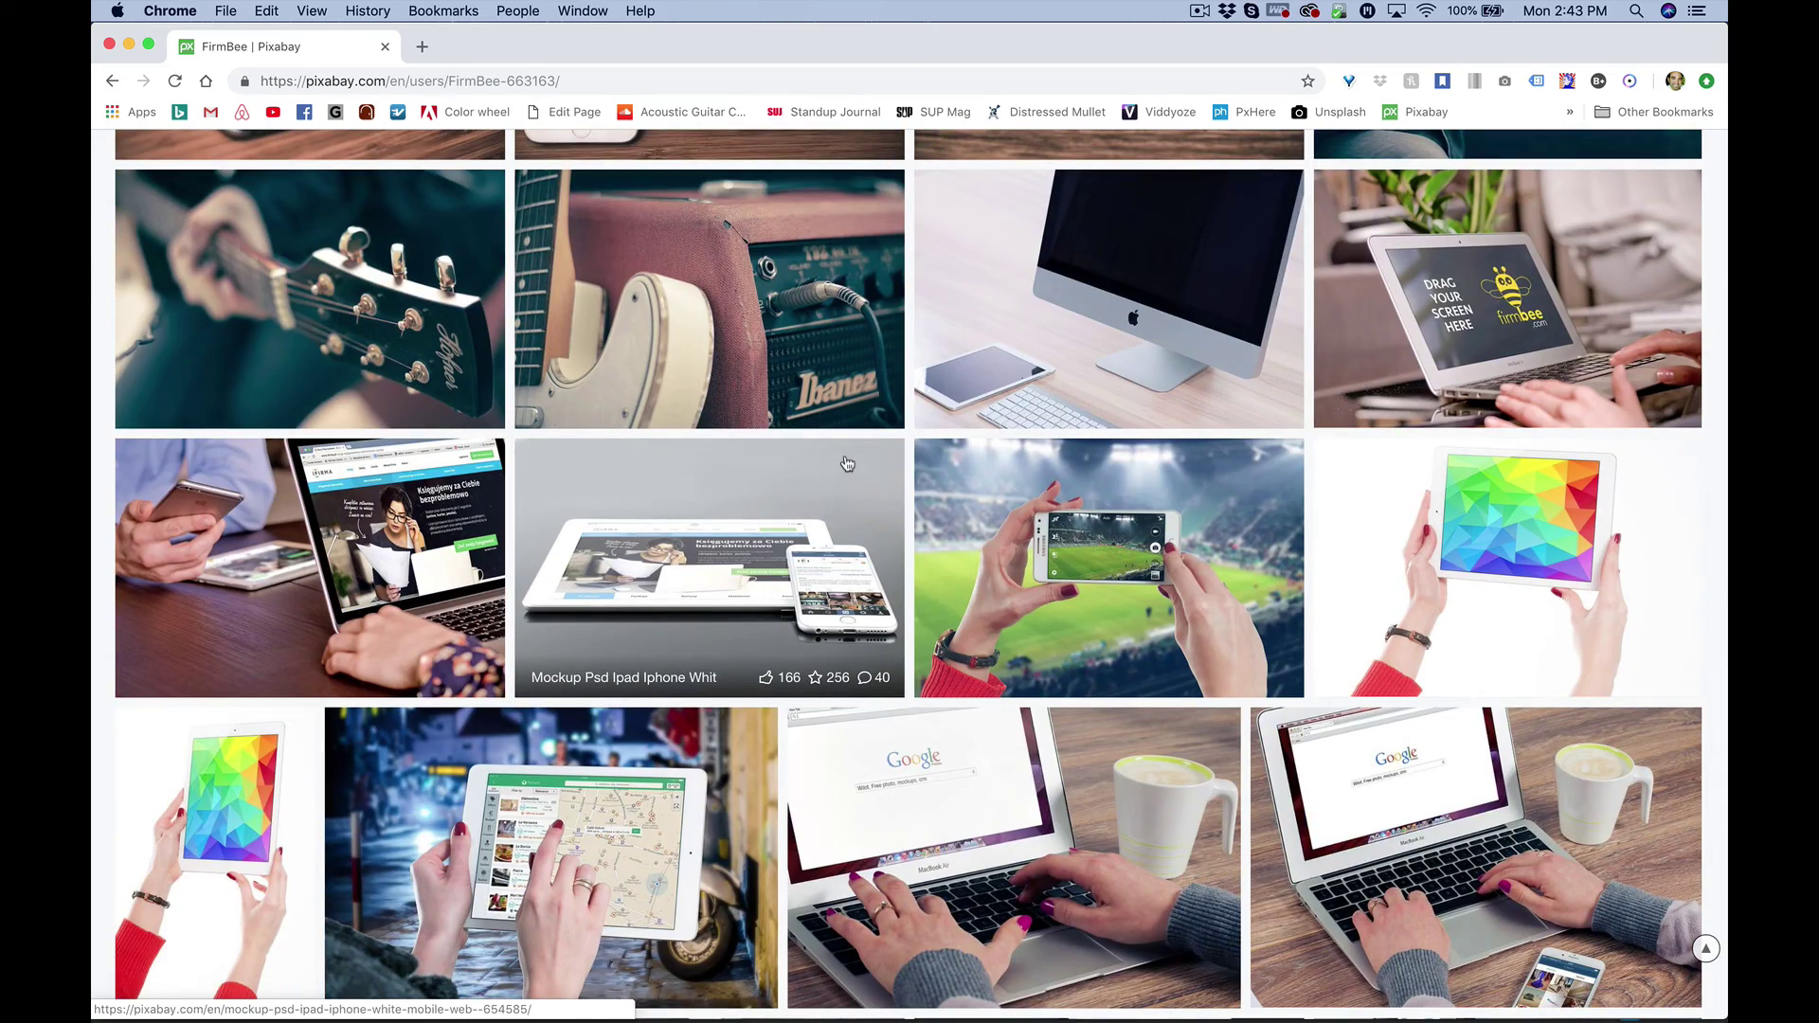
{"action": "scroll", "coordinate": [850, 464], "scroll_direction": "down", "scroll_amount": 10}
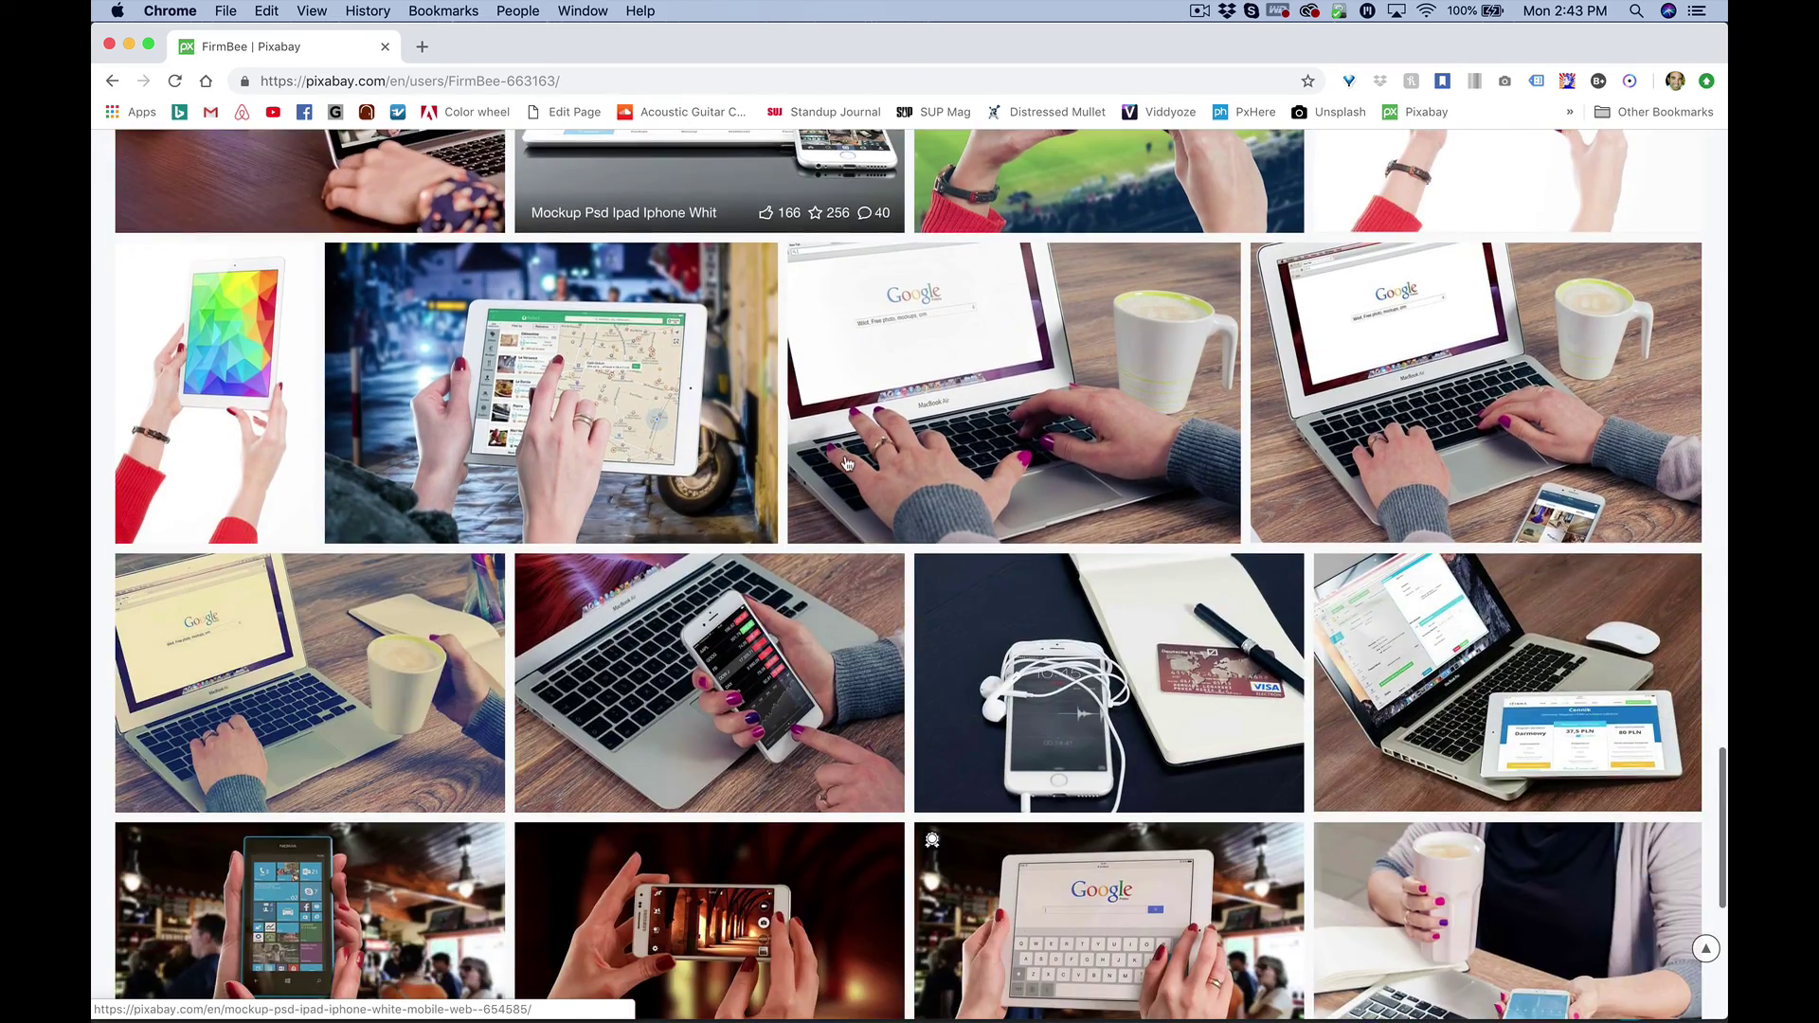
{"action": "scroll", "coordinate": [850, 465], "scroll_direction": "down", "scroll_amount": 15}
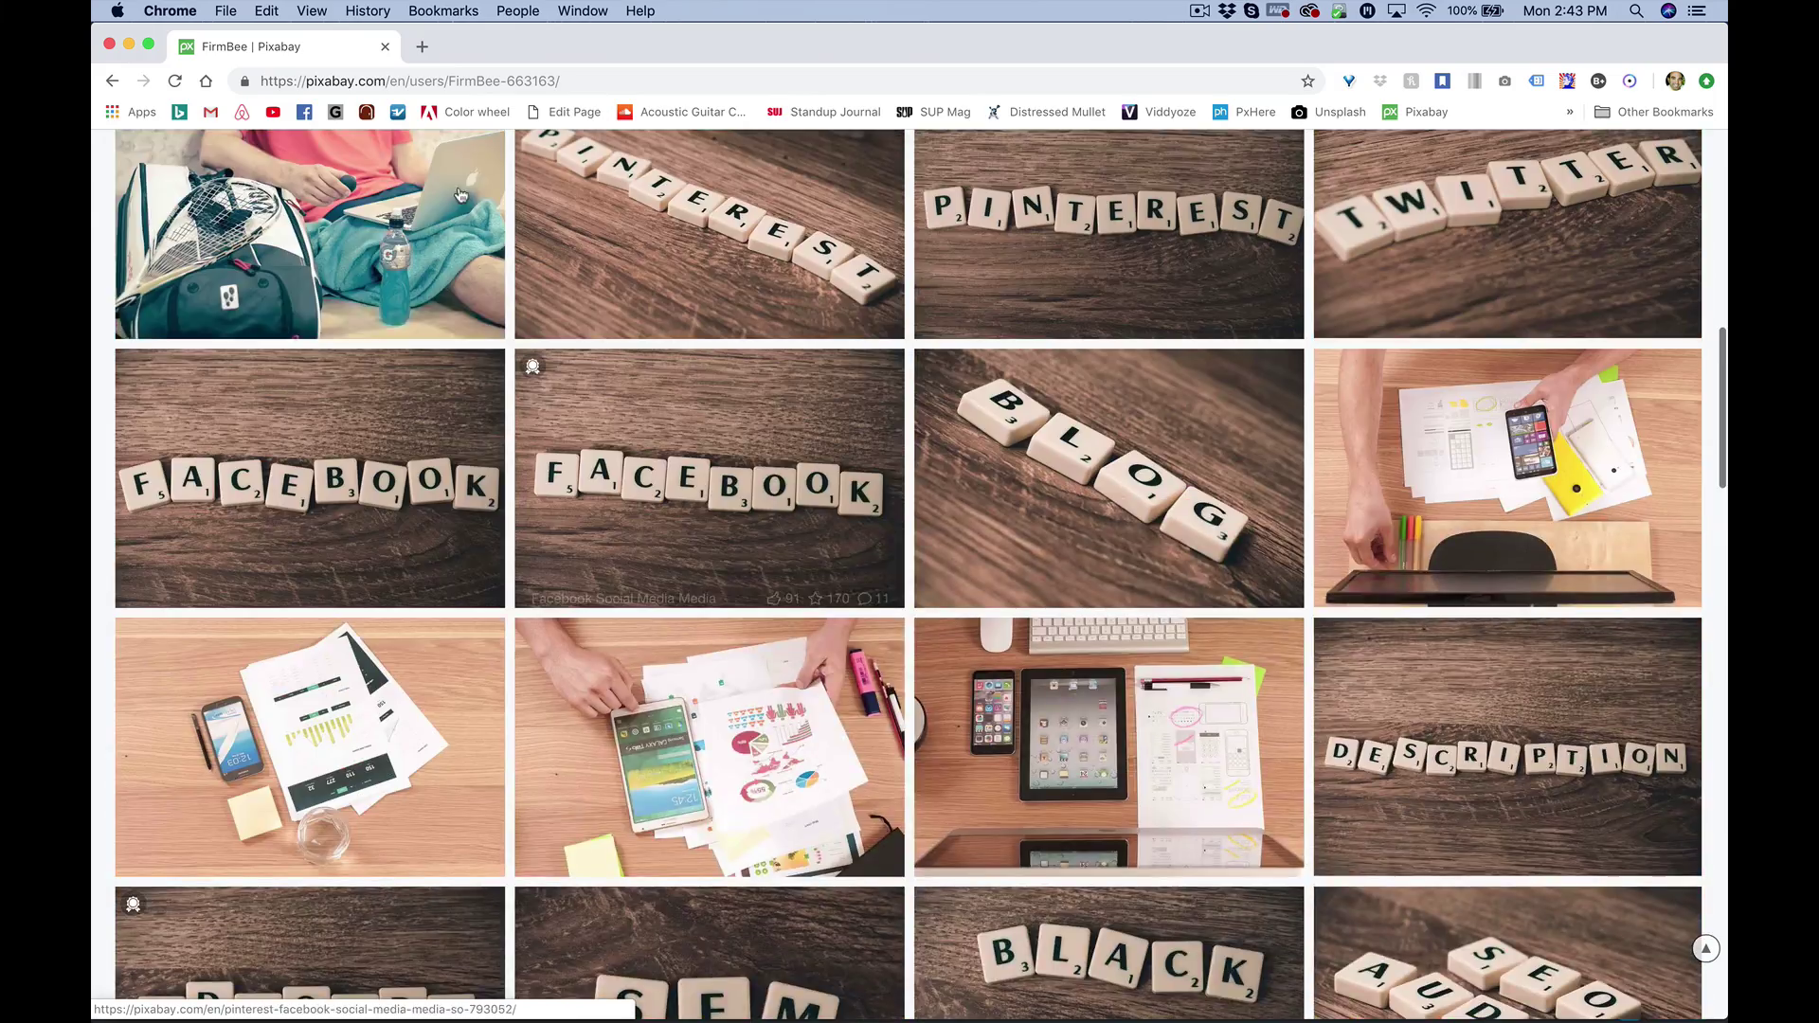
{"action": "left_click", "coordinate": [112, 81]}
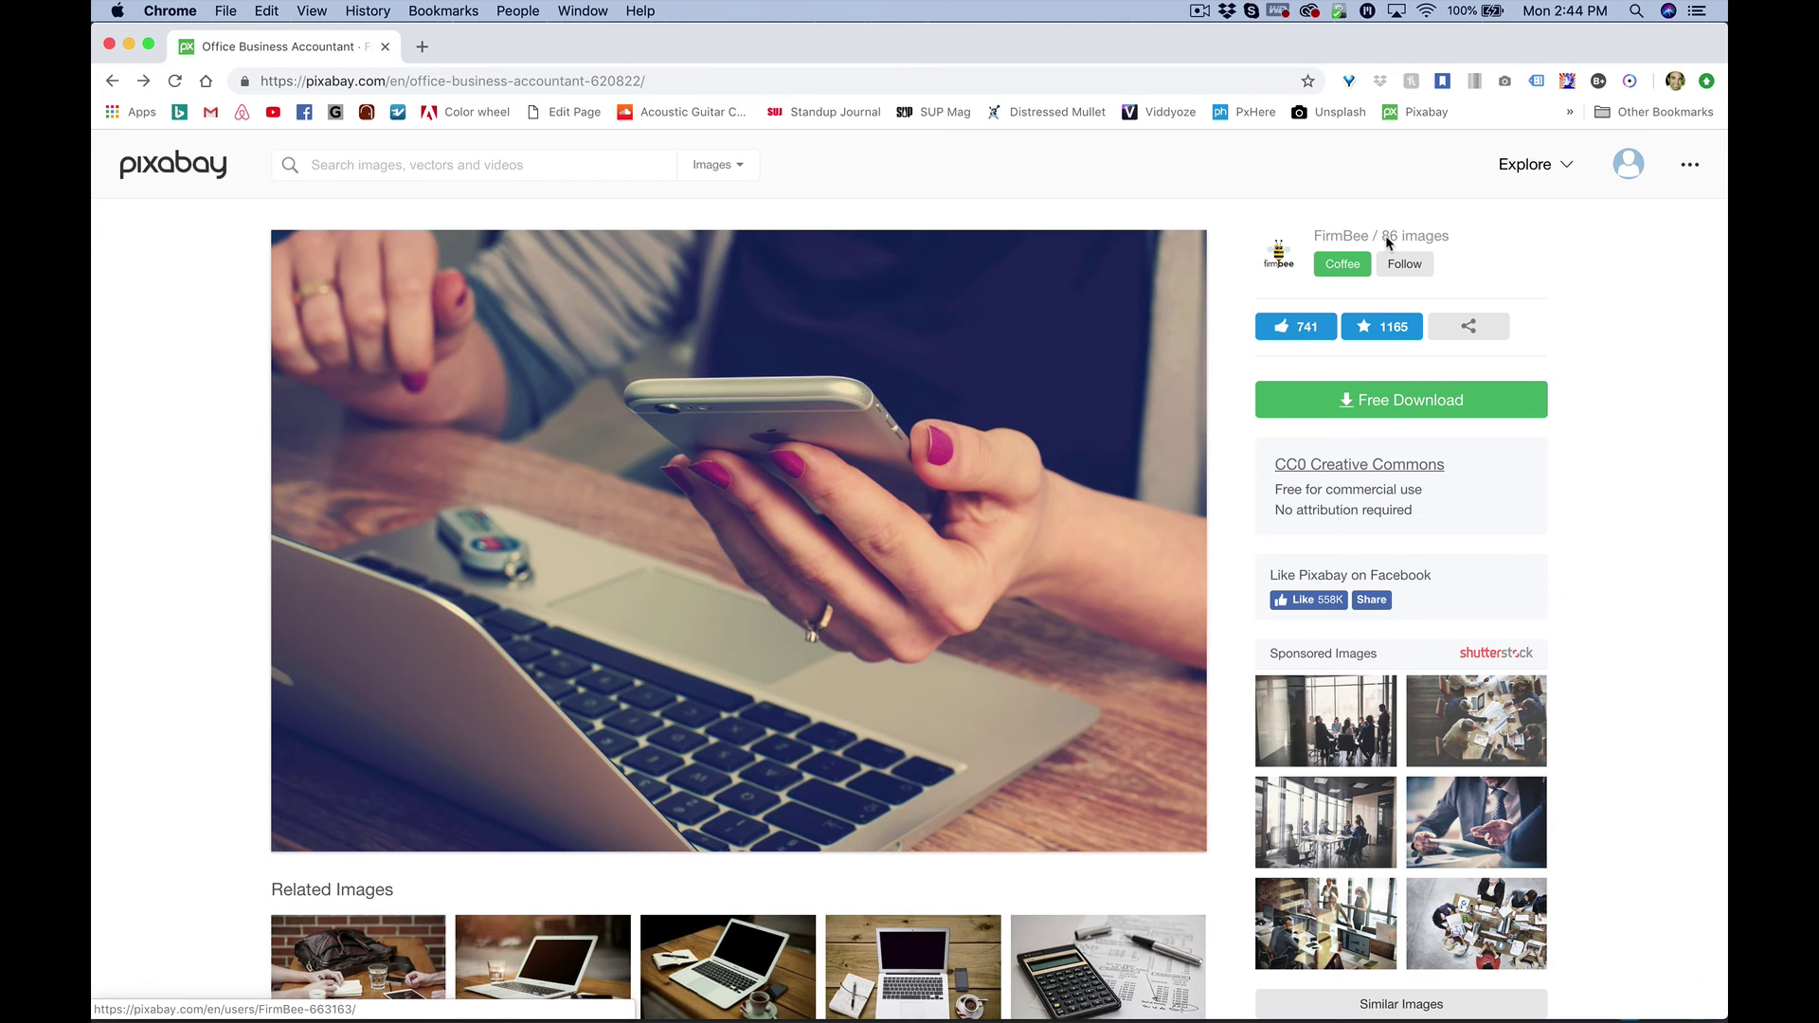
{"action": "key", "text": "ctrl+Up"}
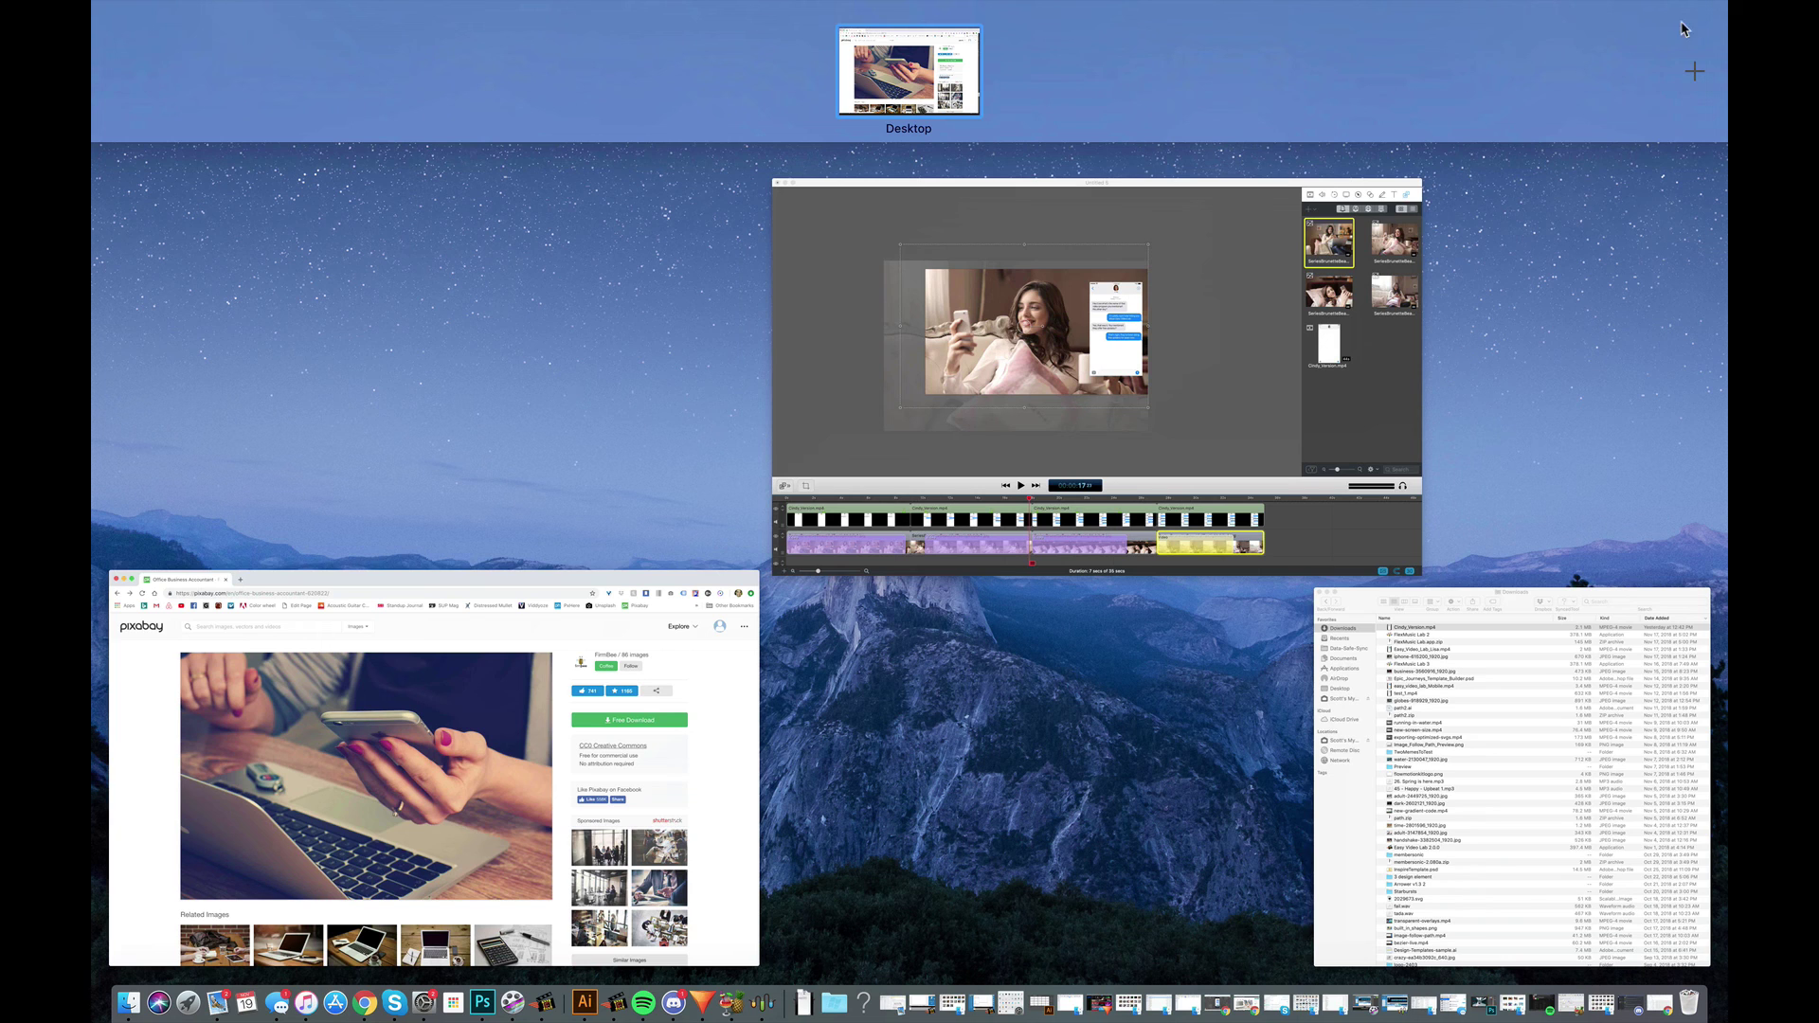
- Return to the ScreenFlow Untitled 5 project from Mission Control
{"action": "left_click", "coordinate": [911, 317]}
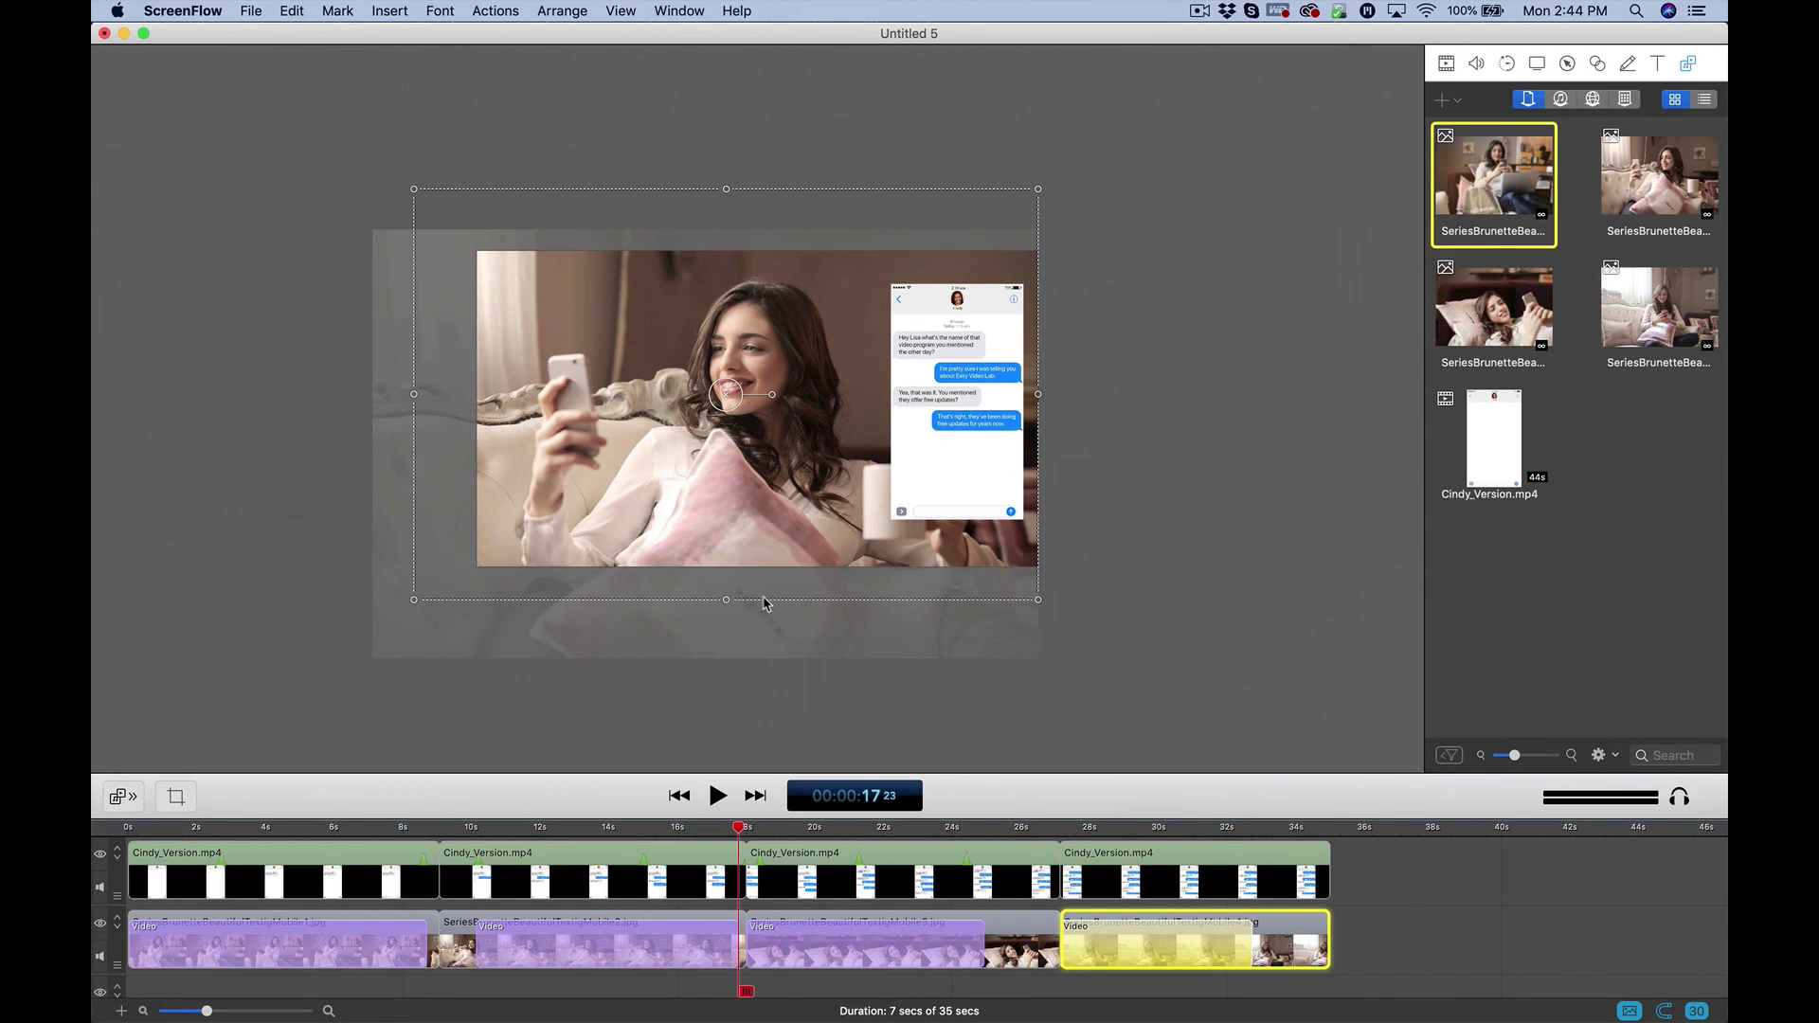